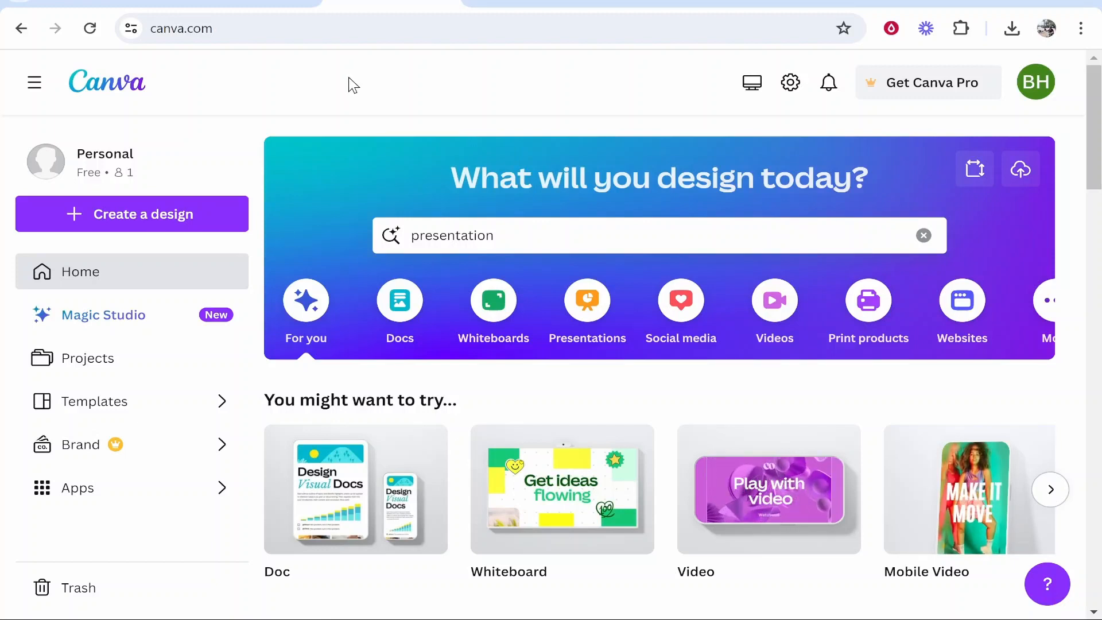
# - Clear the existing search text and search the templates for "presentation"
pyautogui.click(924, 235)
pyautogui.click(495, 125)
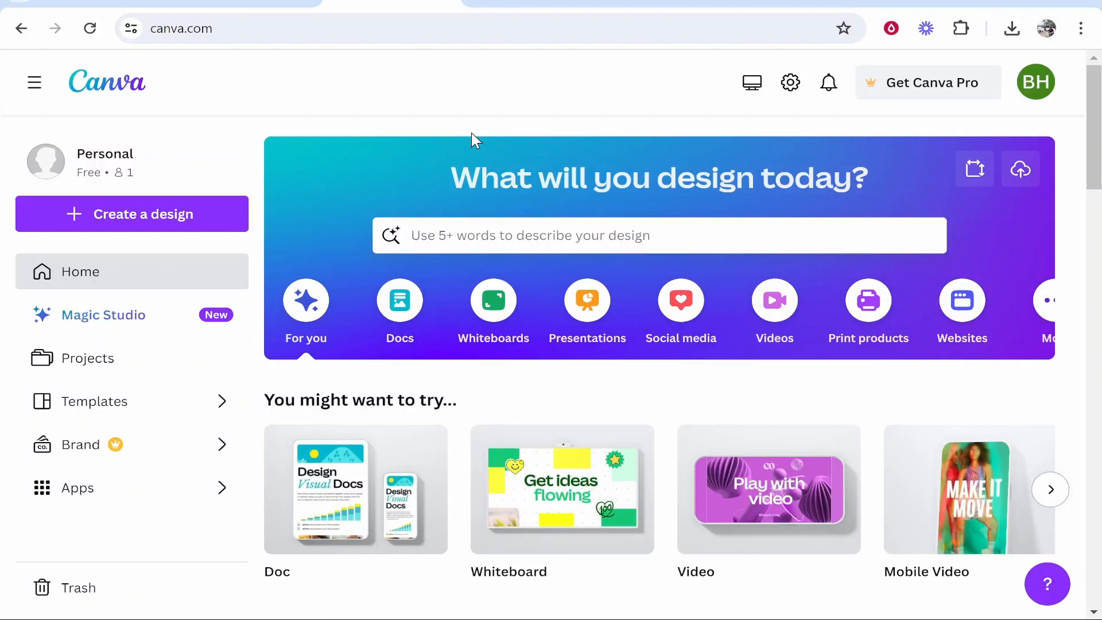
pyautogui.click(575, 246)
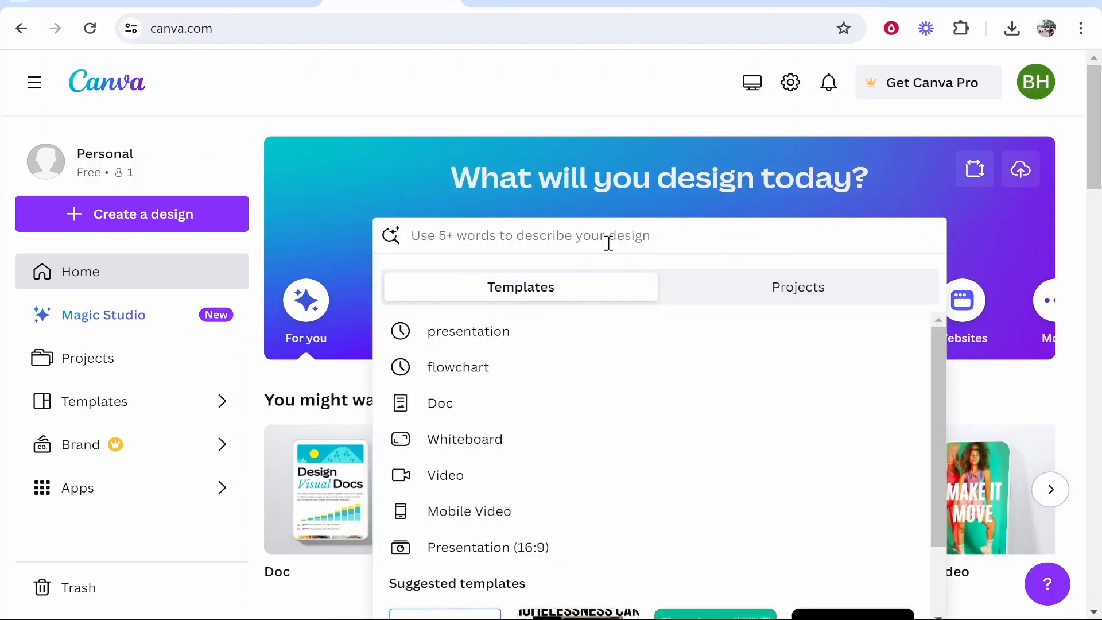
pyautogui.click(491, 333)
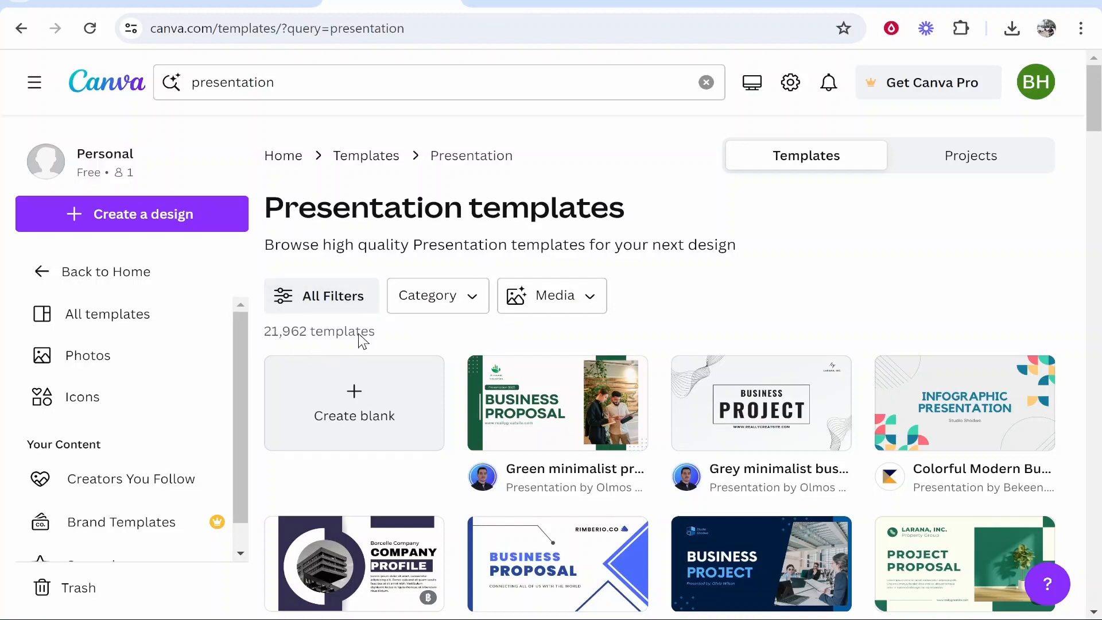
# - Filter the presentation templates by price so that only Free ones are listed
pyautogui.click(341, 304)
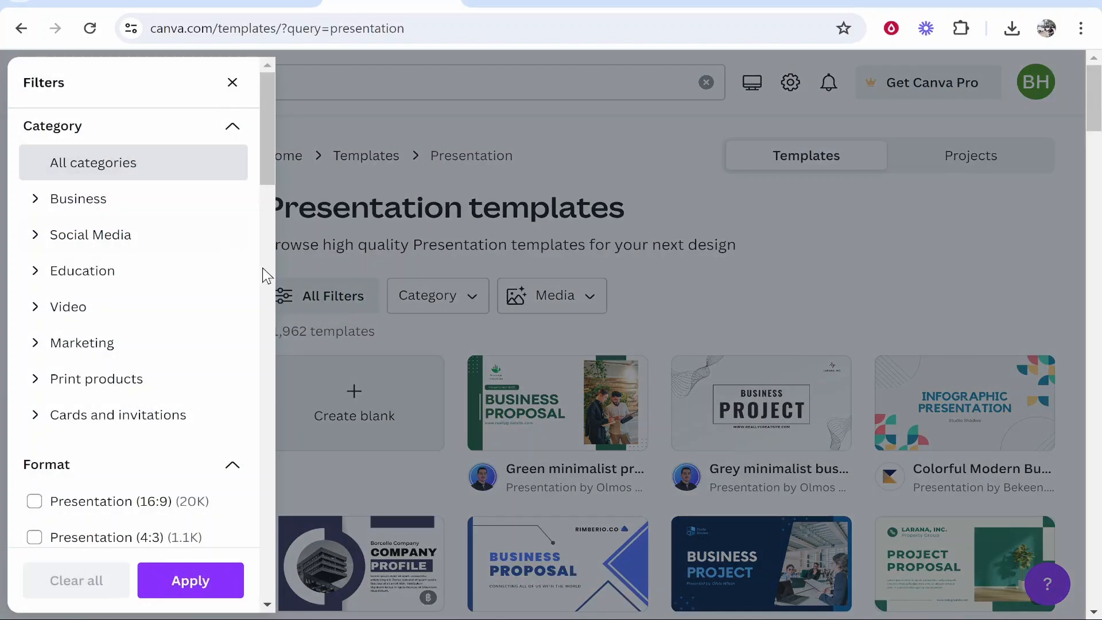
pyautogui.scroll(-2, 217, 253)
pyautogui.scroll(-5, 218, 255)
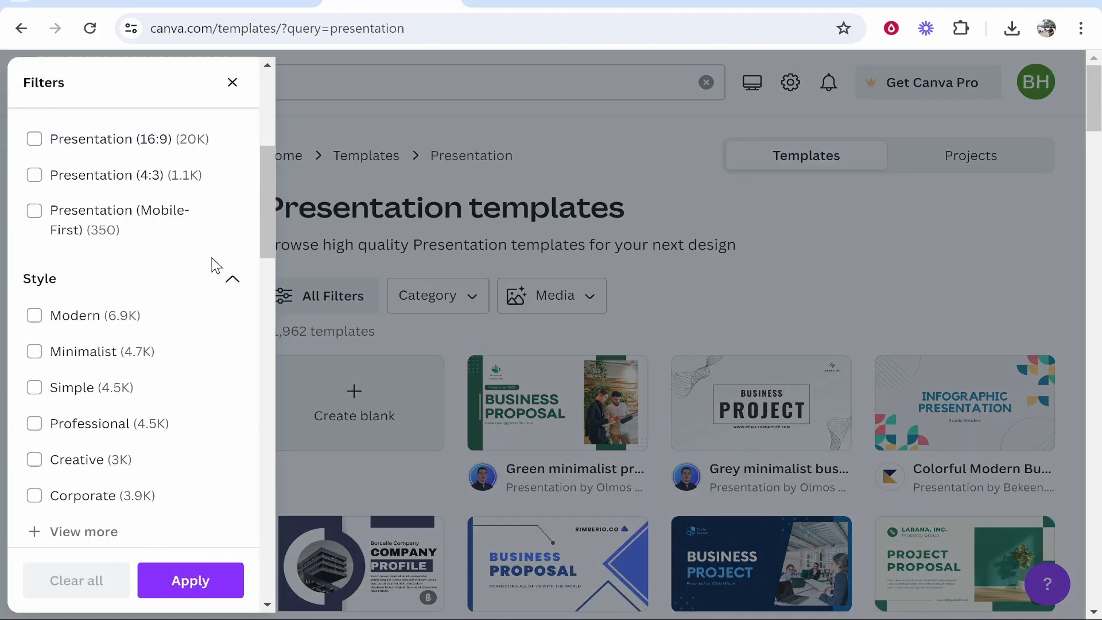
pyautogui.scroll(-2, 50, 249)
pyautogui.scroll(-3, 97, 298)
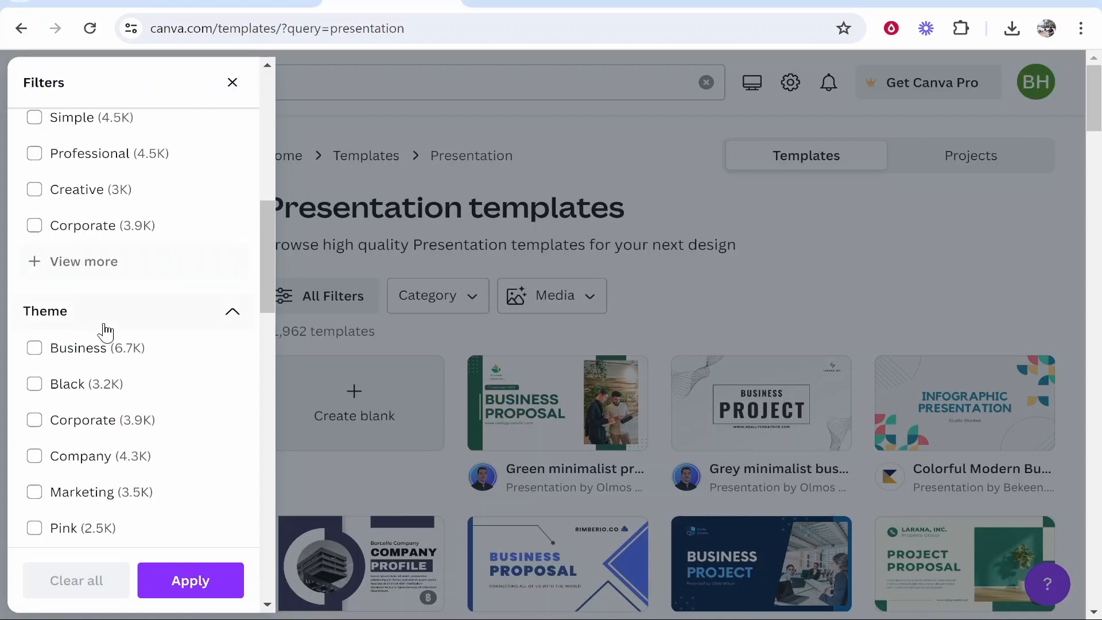
pyautogui.scroll(-2, 105, 332)
pyautogui.click(37, 258)
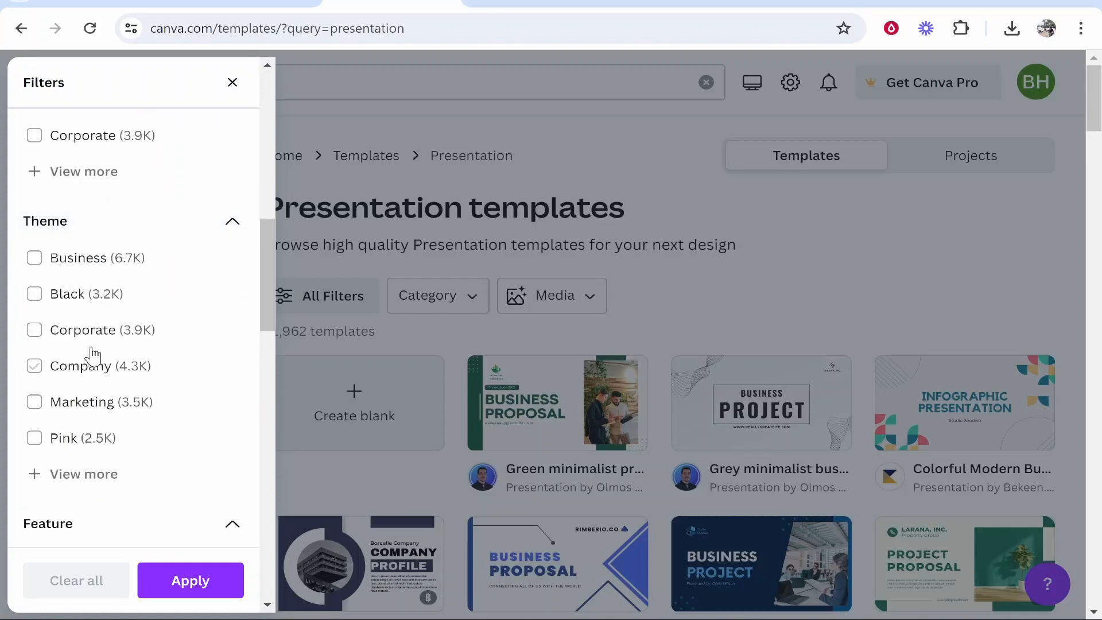
pyautogui.scroll(-3, 115, 402)
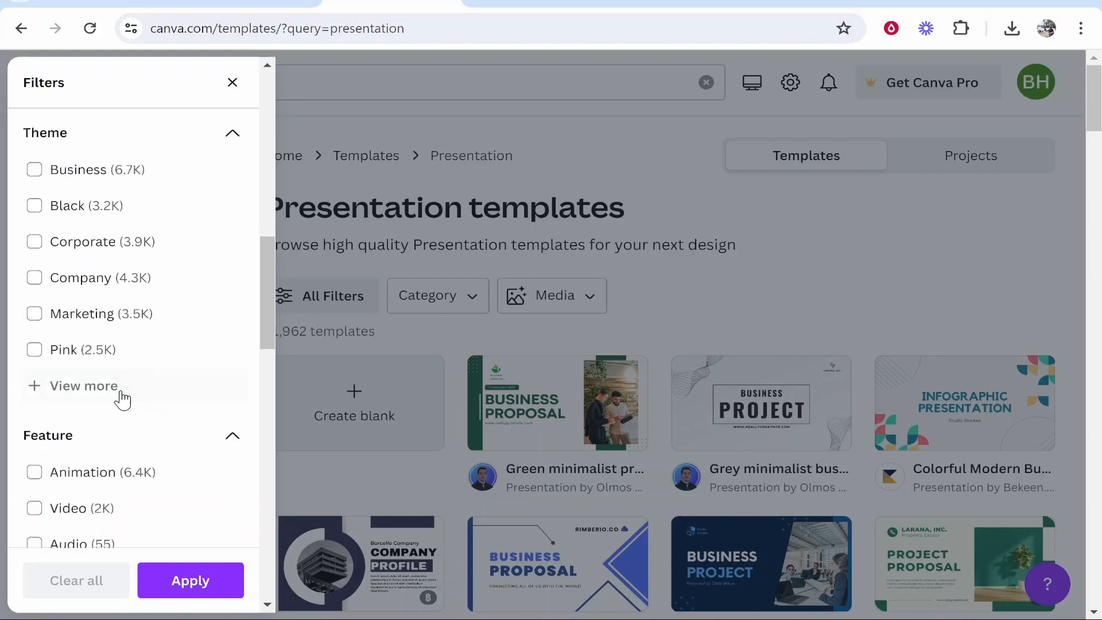
pyautogui.scroll(-12, 124, 398)
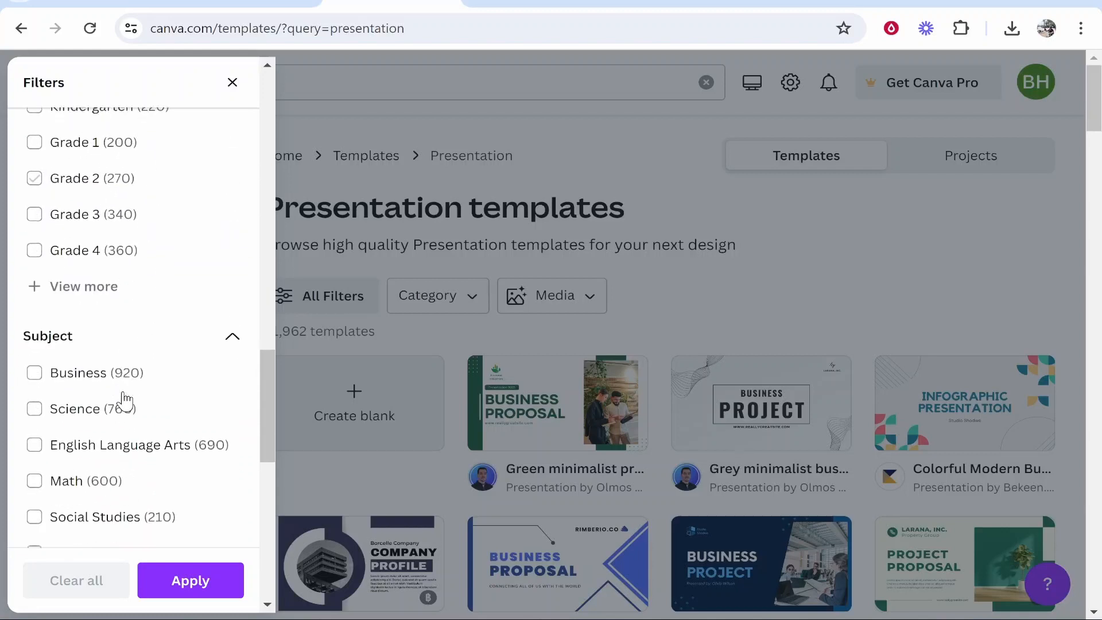
pyautogui.scroll(-6, 122, 399)
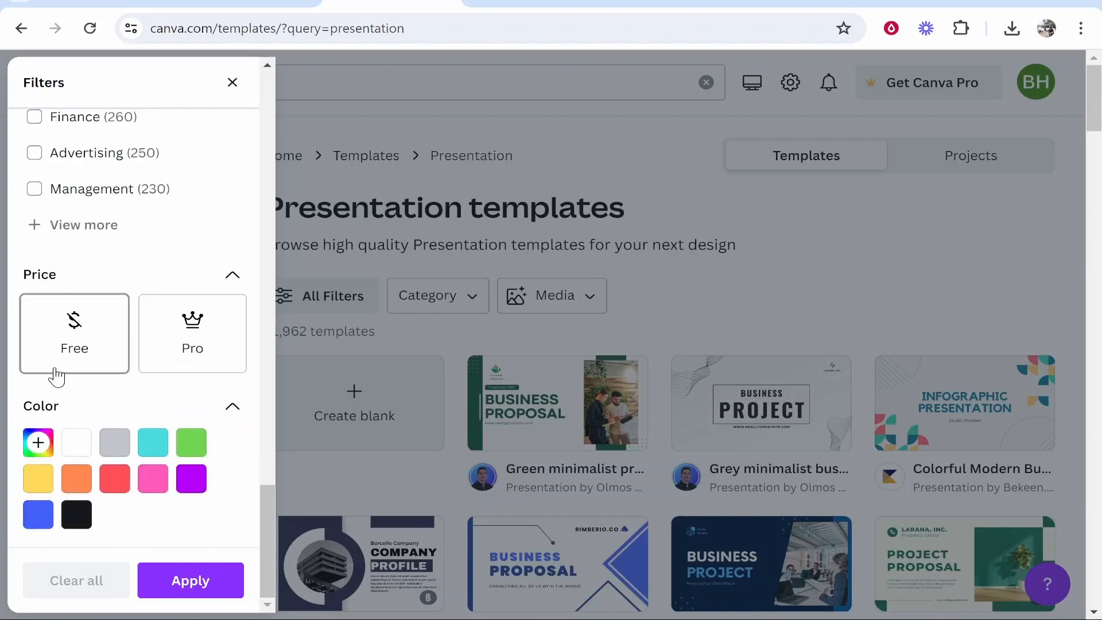
pyautogui.click(70, 348)
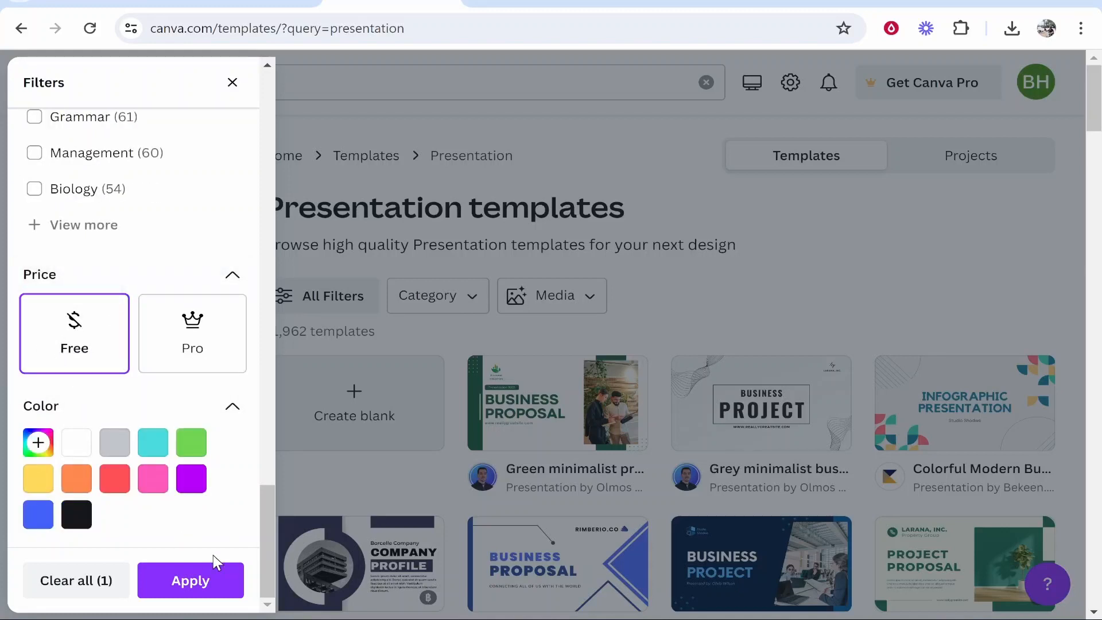
pyautogui.click(204, 592)
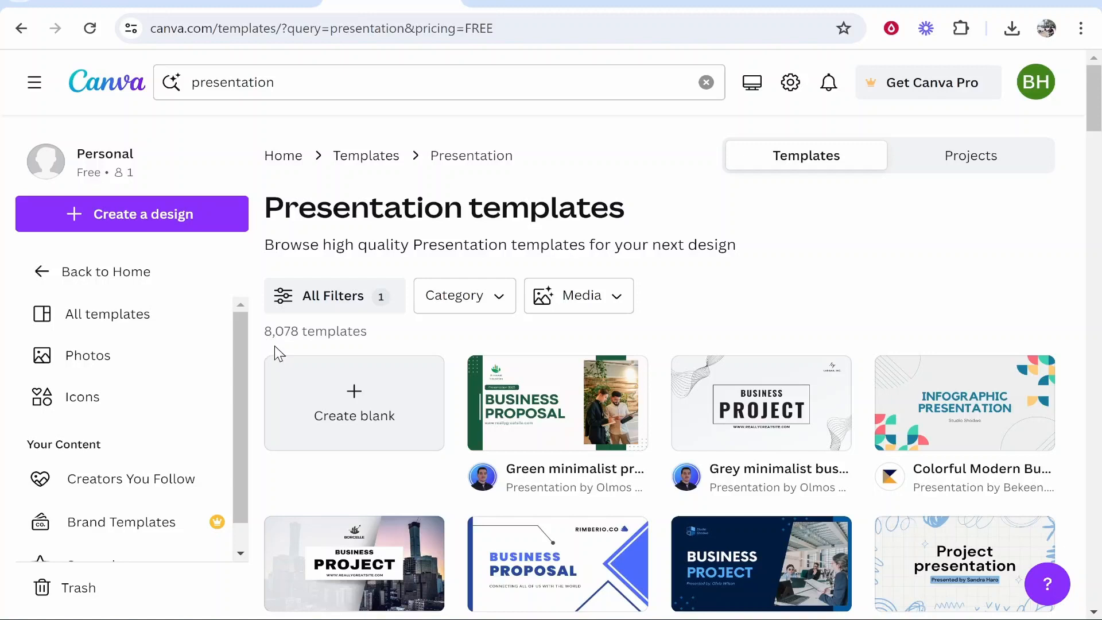
# - Add the Marketing theme to the filters of the presentation templates and apply it
pyautogui.scroll(-2, 277, 351)
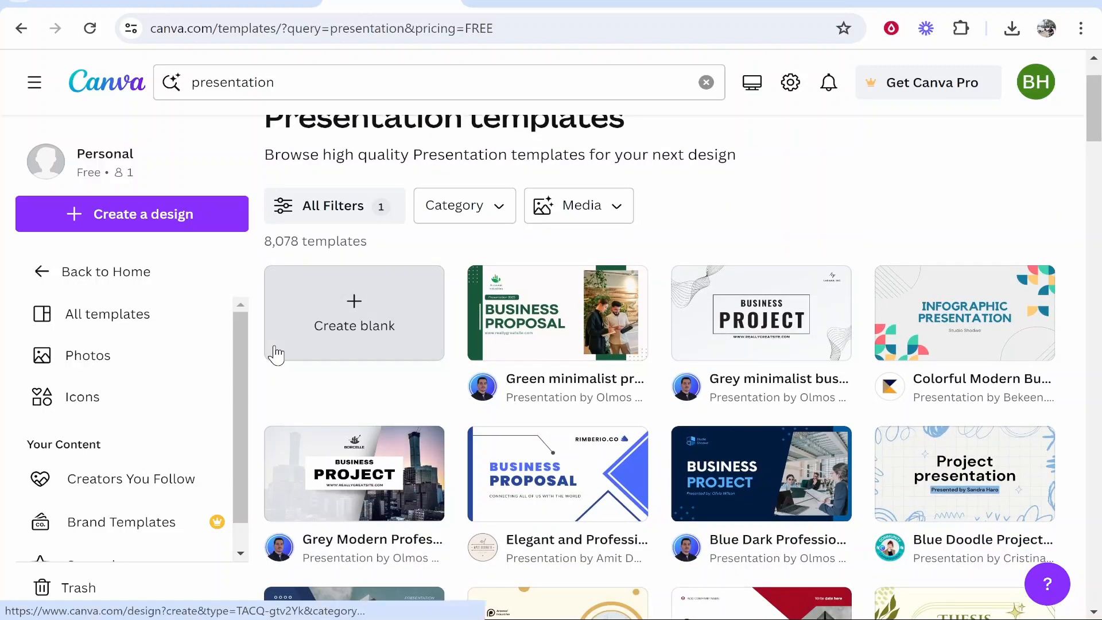
pyautogui.click(347, 213)
pyautogui.scroll(-6, 137, 345)
pyautogui.scroll(-5, 135, 347)
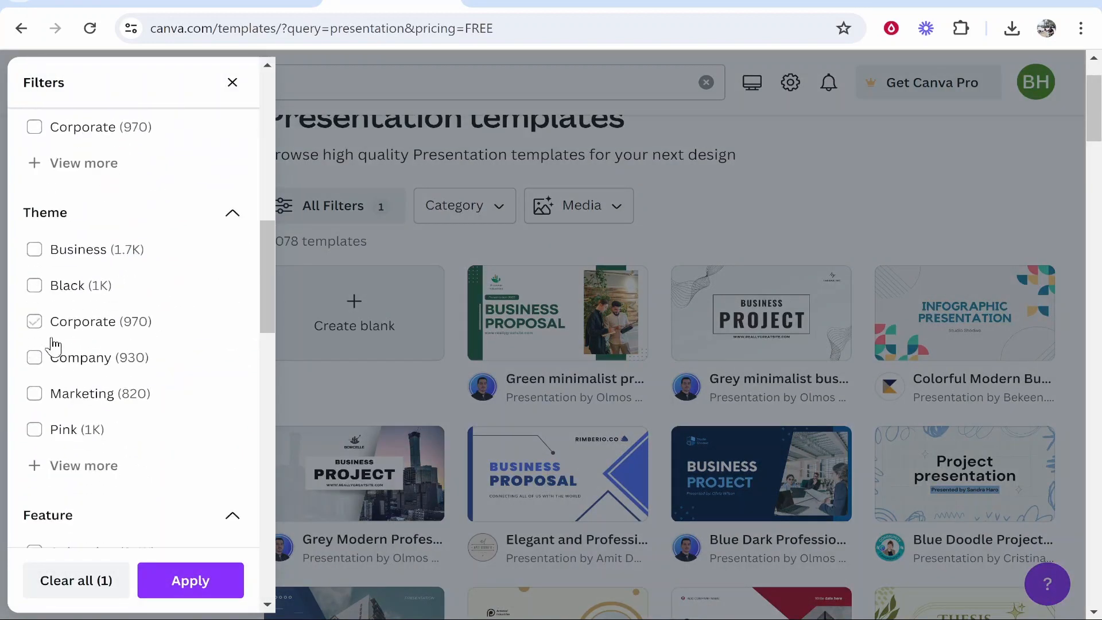
pyautogui.click(35, 394)
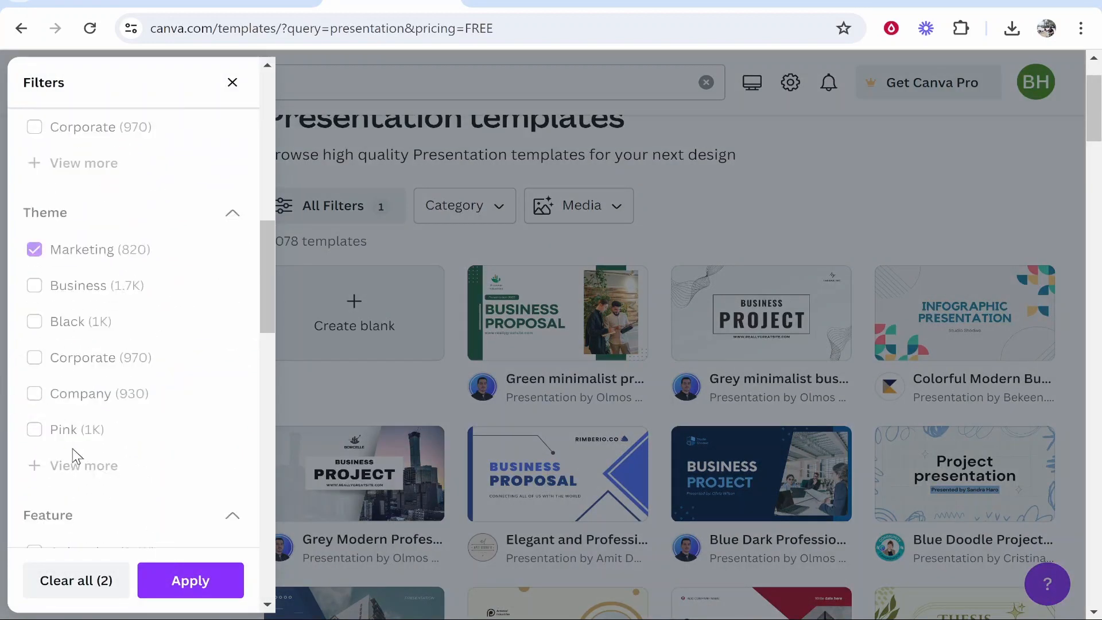
pyautogui.click(897, 133)
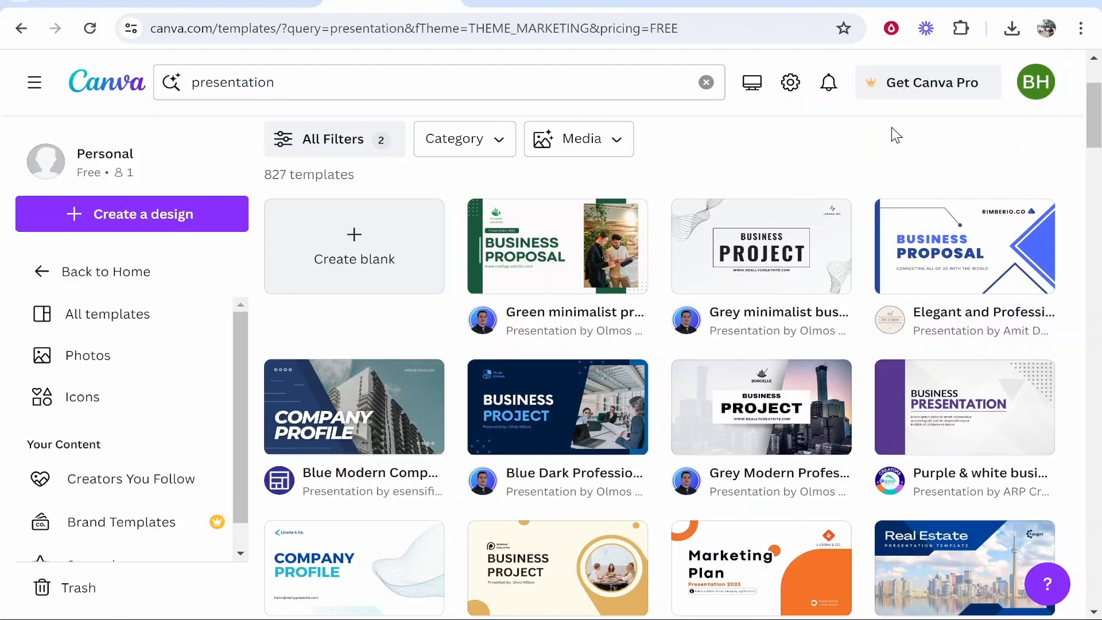
# - Open the Modern and Minimal Company Profile Presentation template for customizing and apply all 14 pages to the design
pyautogui.scroll(-2, 872, 181)
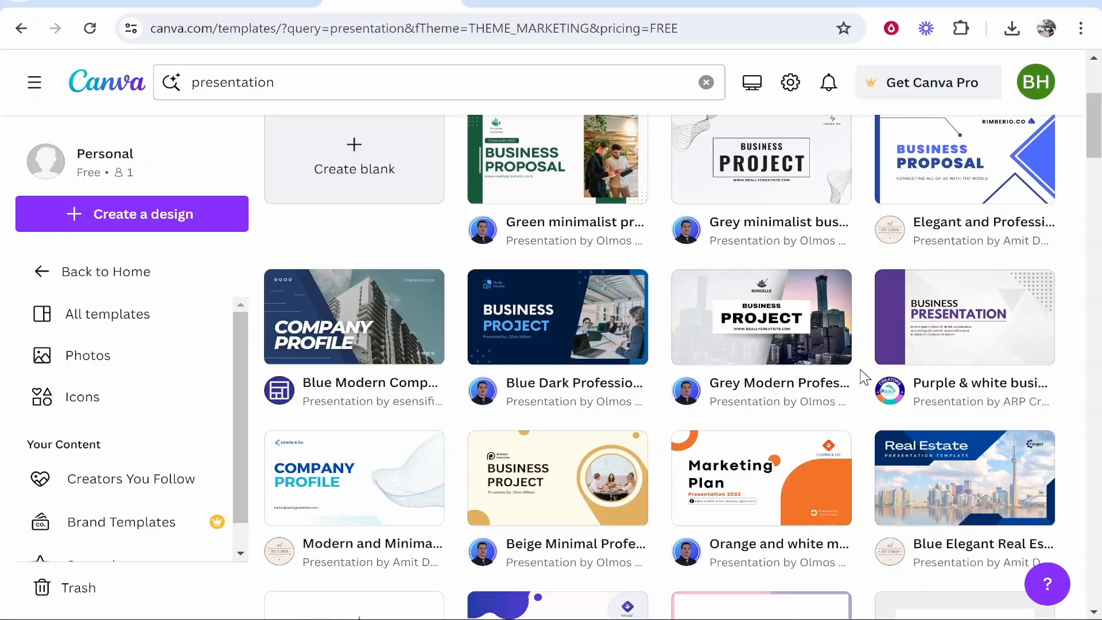
pyautogui.click(344, 491)
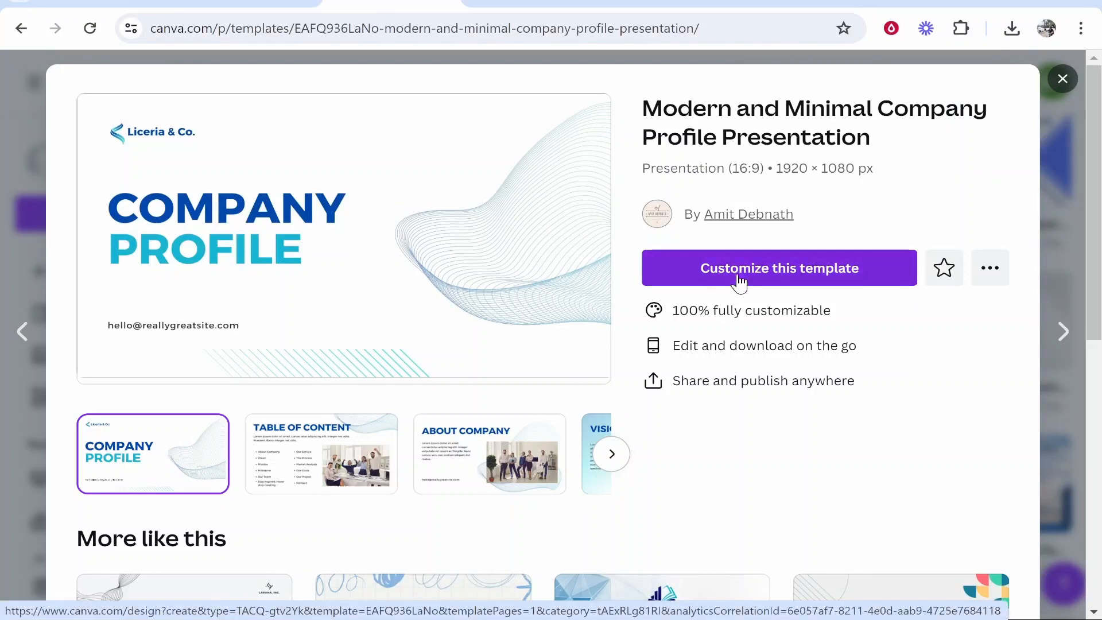
pyautogui.click(762, 274)
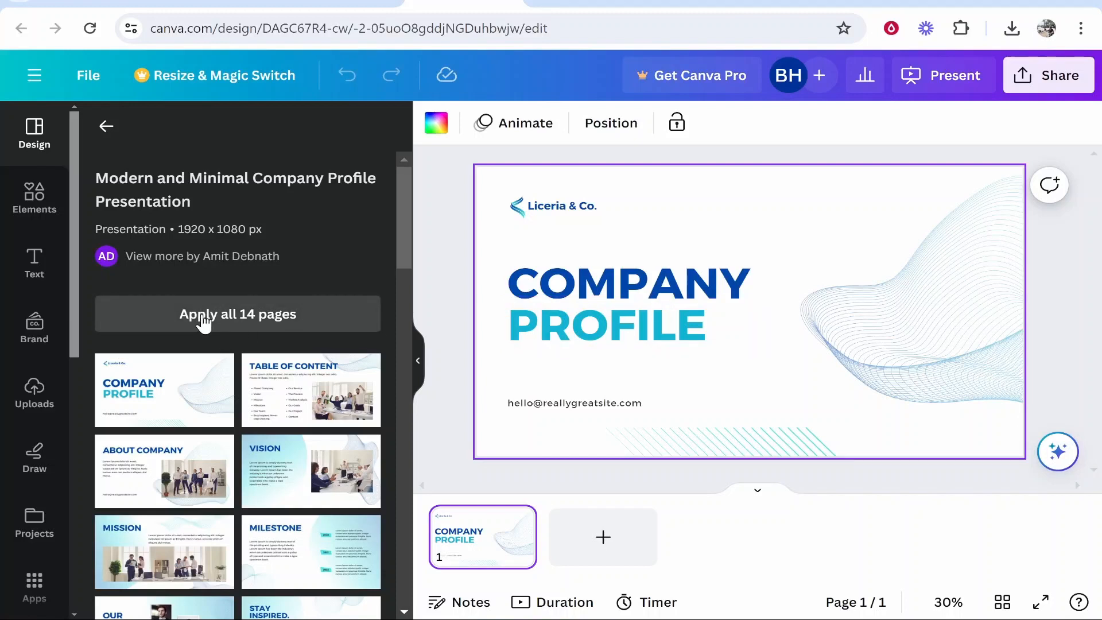
pyautogui.click(255, 323)
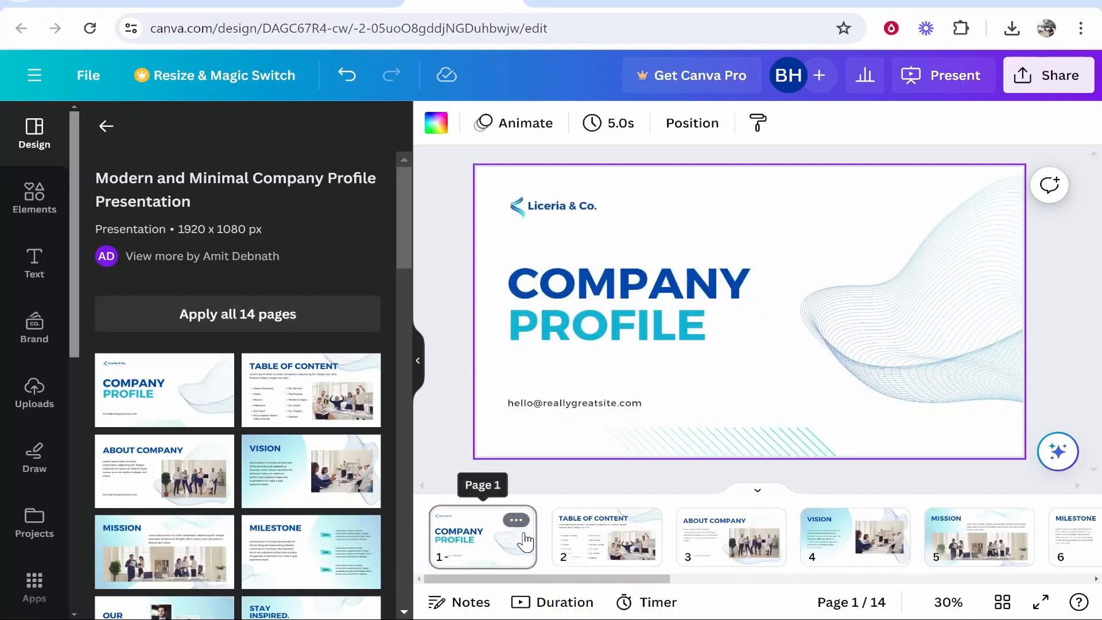
# - Look through the first few pages, including About Company and Vision, and return to page 1
pyautogui.click(656, 548)
pyautogui.click(722, 538)
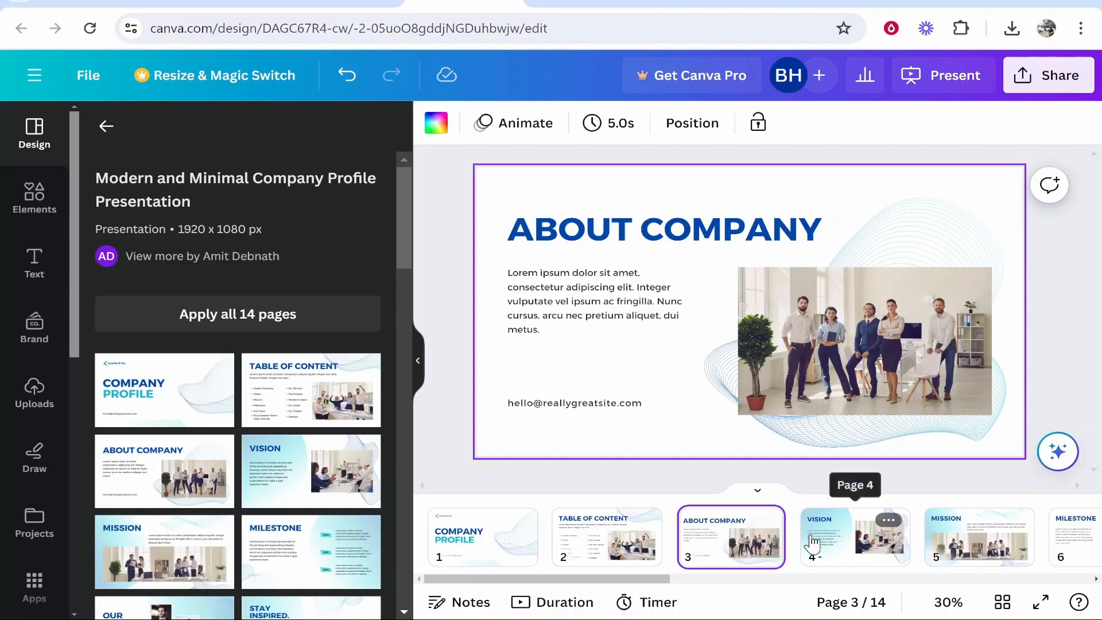
pyautogui.click(887, 520)
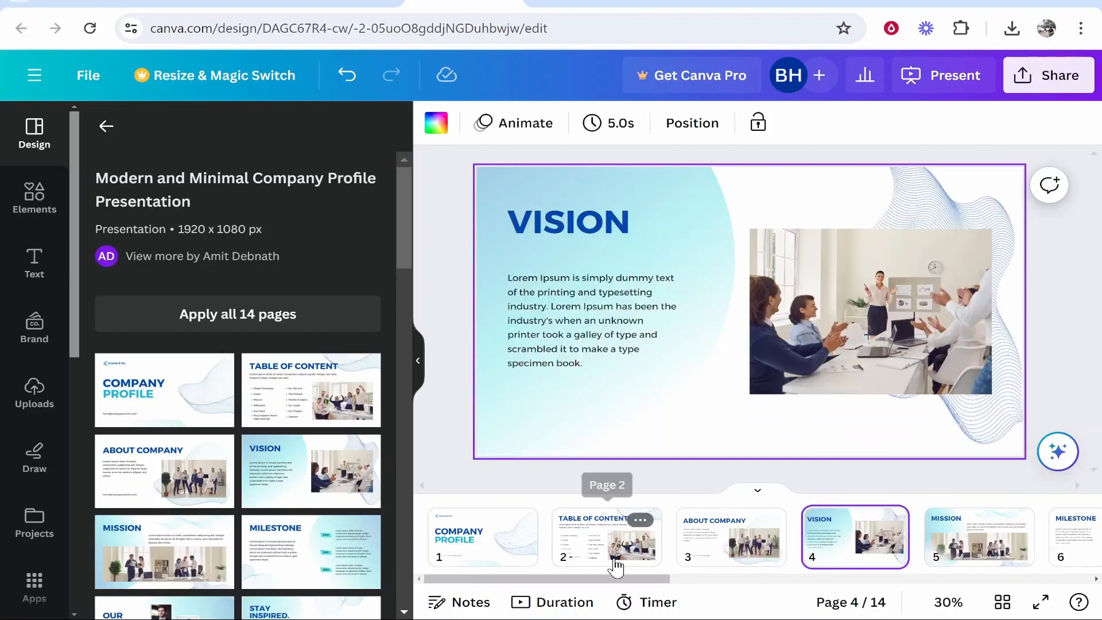
pyautogui.moveTo(588, 578); pyautogui.dragTo(560, 577)
pyautogui.click(501, 550)
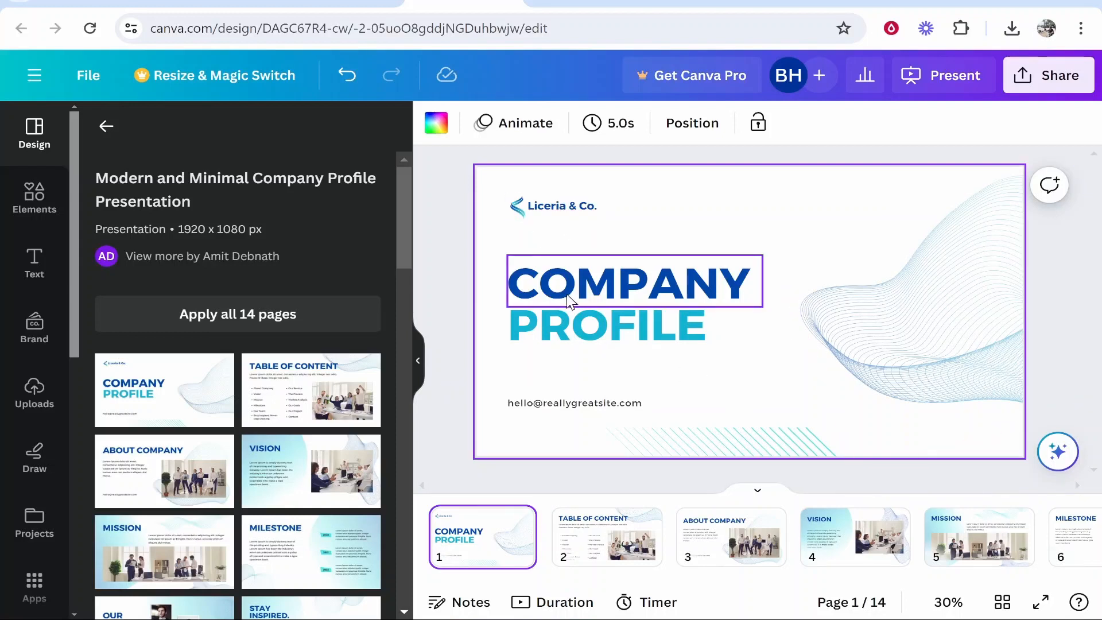
# - Delete the logo icon and the "Liceria & Co." text from page 1
pyautogui.click(518, 221)
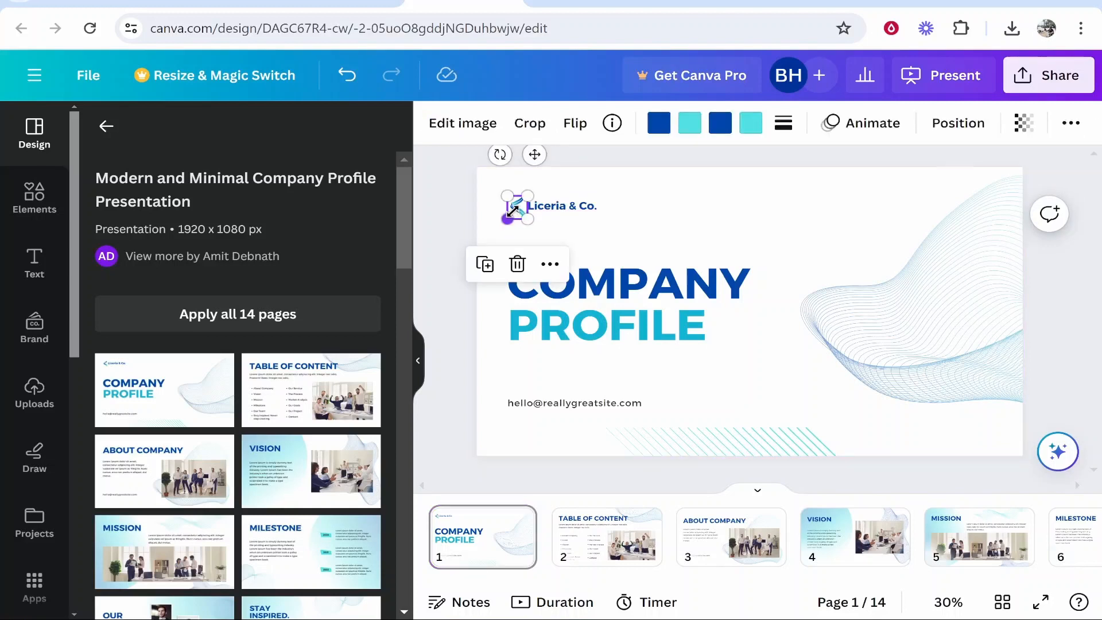
pyautogui.click(565, 206)
pyautogui.click(643, 221)
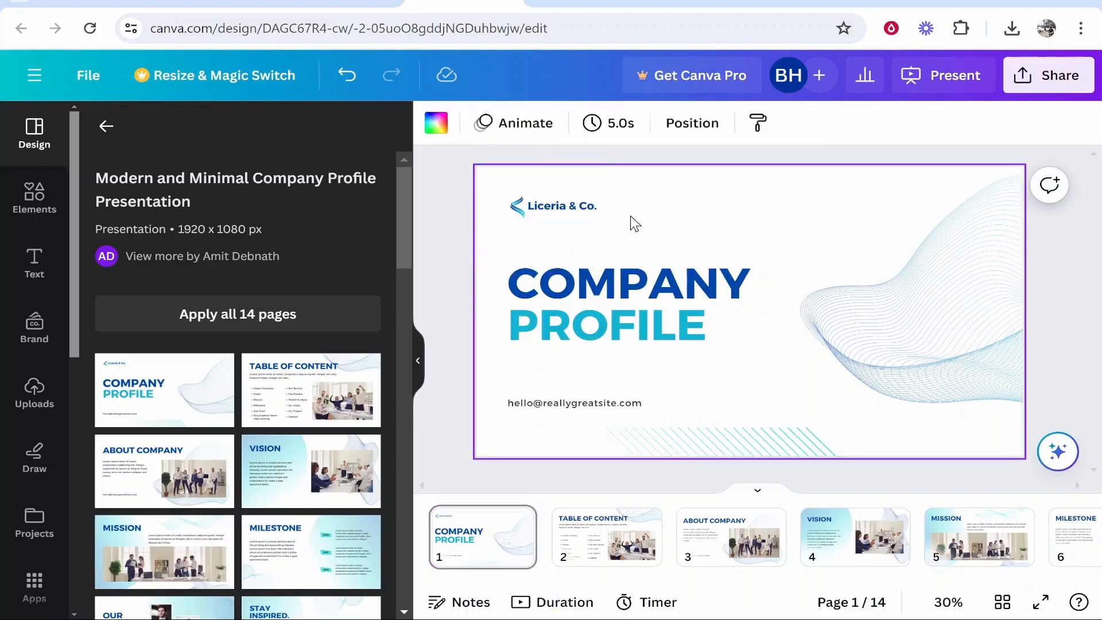
pyautogui.click(515, 208)
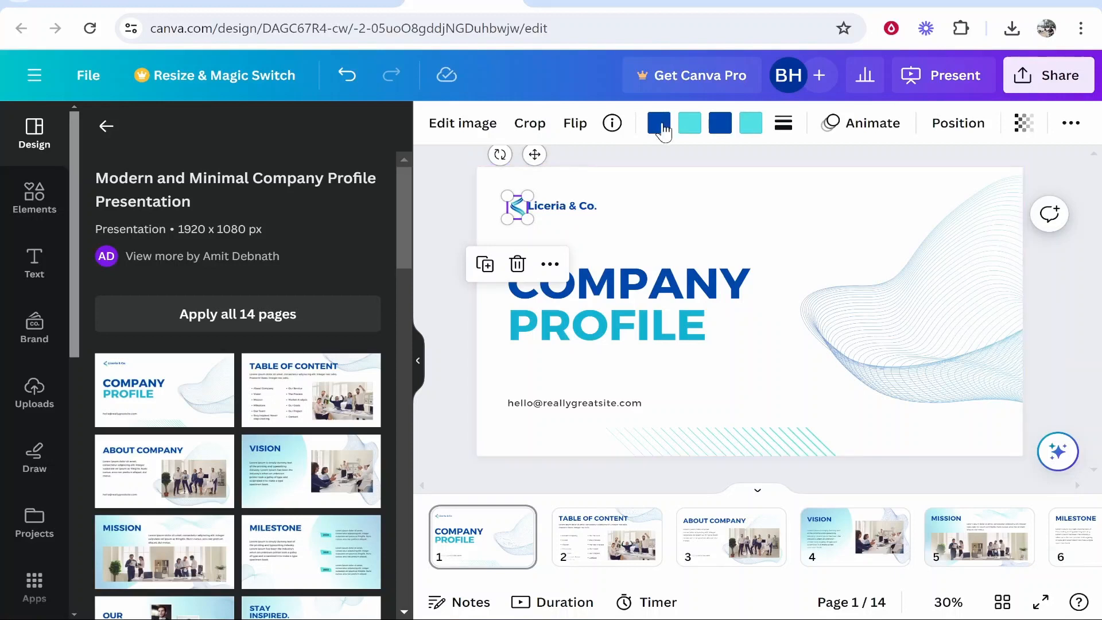
pyautogui.click(681, 186)
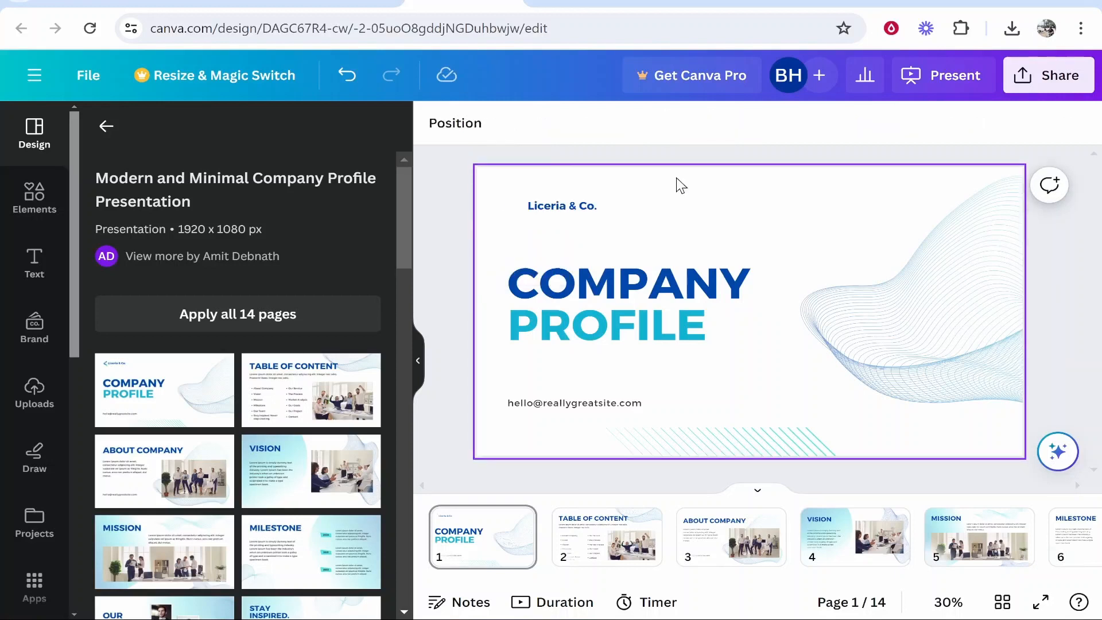
pyautogui.click(589, 207)
pyautogui.press('Delete')
# - Delete both title lines, COMPANY and PROFILE, from page 1 and undo the deletion
pyautogui.moveTo(494, 237); pyautogui.dragTo(713, 308)
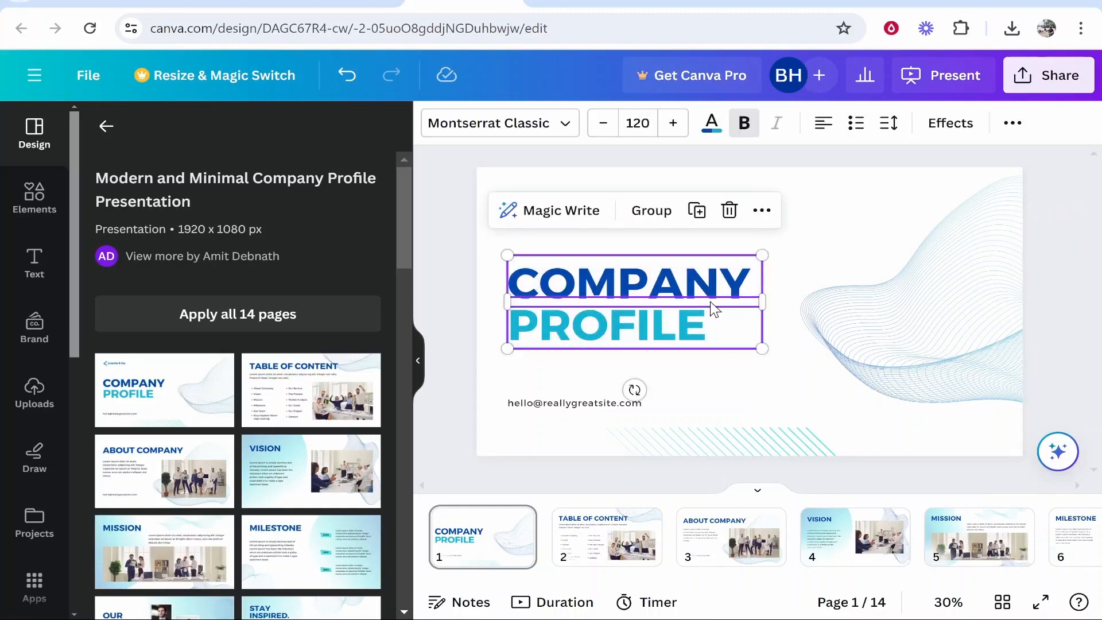
pyautogui.press('Delete')
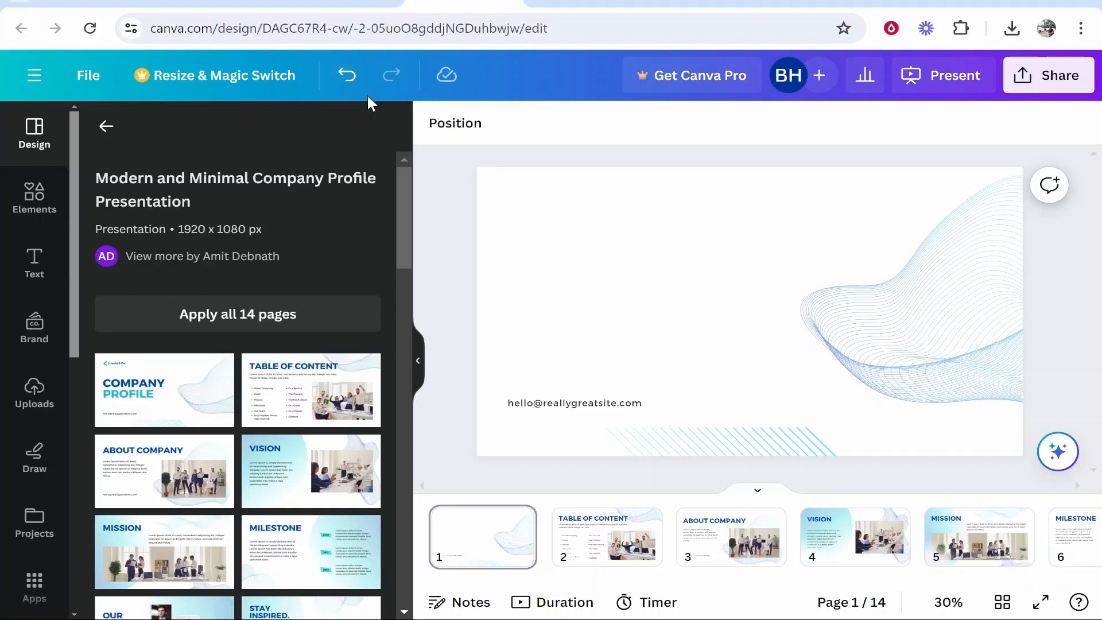
pyautogui.click(346, 75)
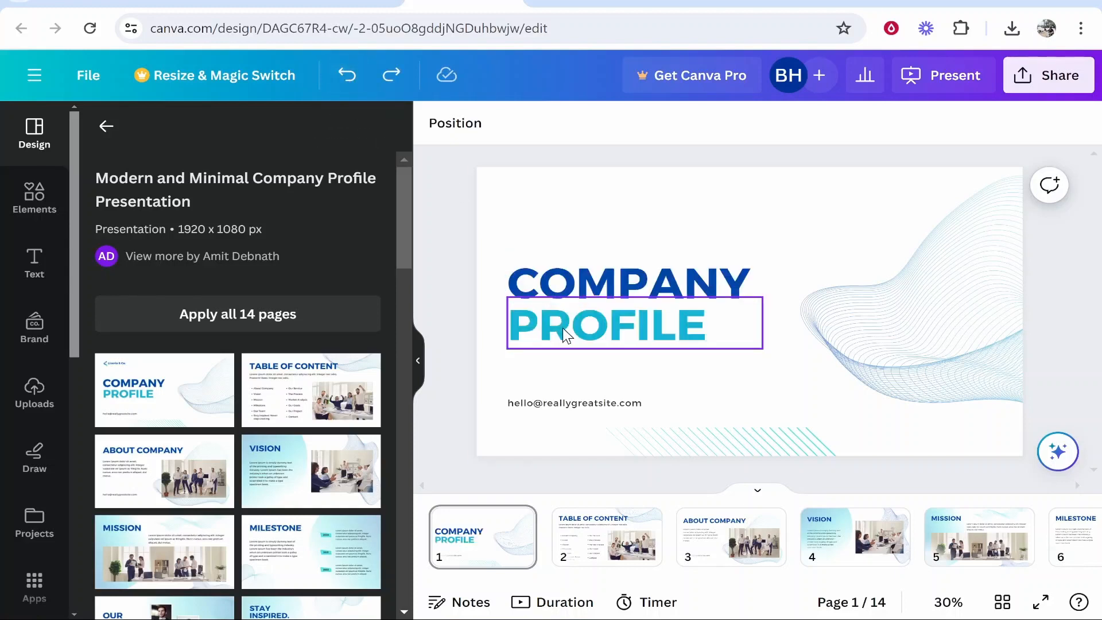
# - Replace the word COMPANY in the page 1 title with KNOWLEDGE
pyautogui.click(735, 278)
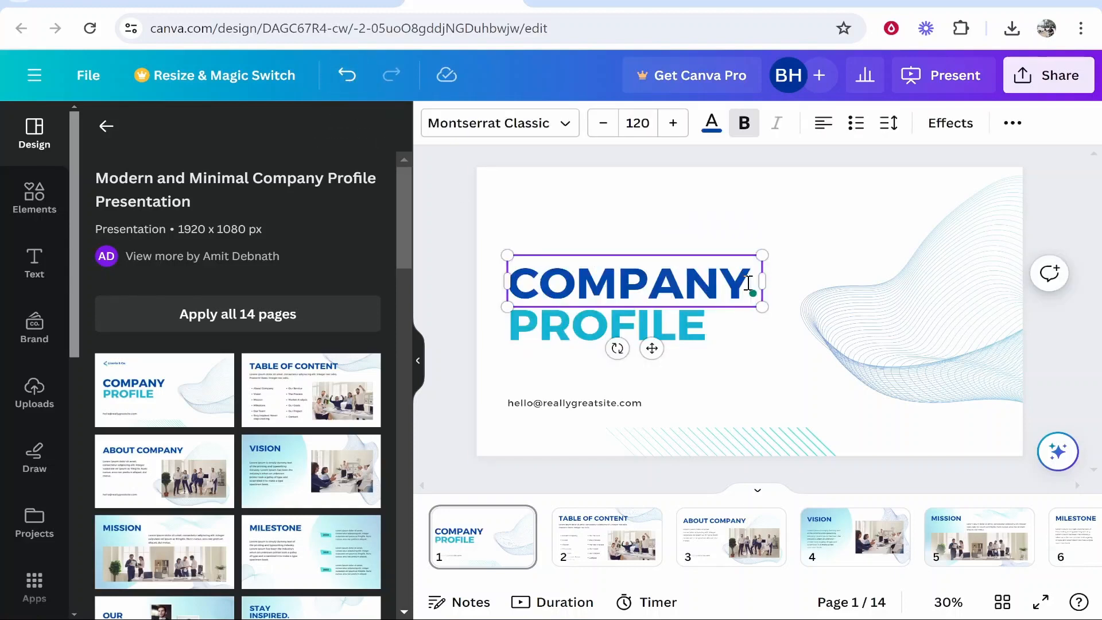
pyautogui.moveTo(734, 276); pyautogui.dragTo(469, 279)
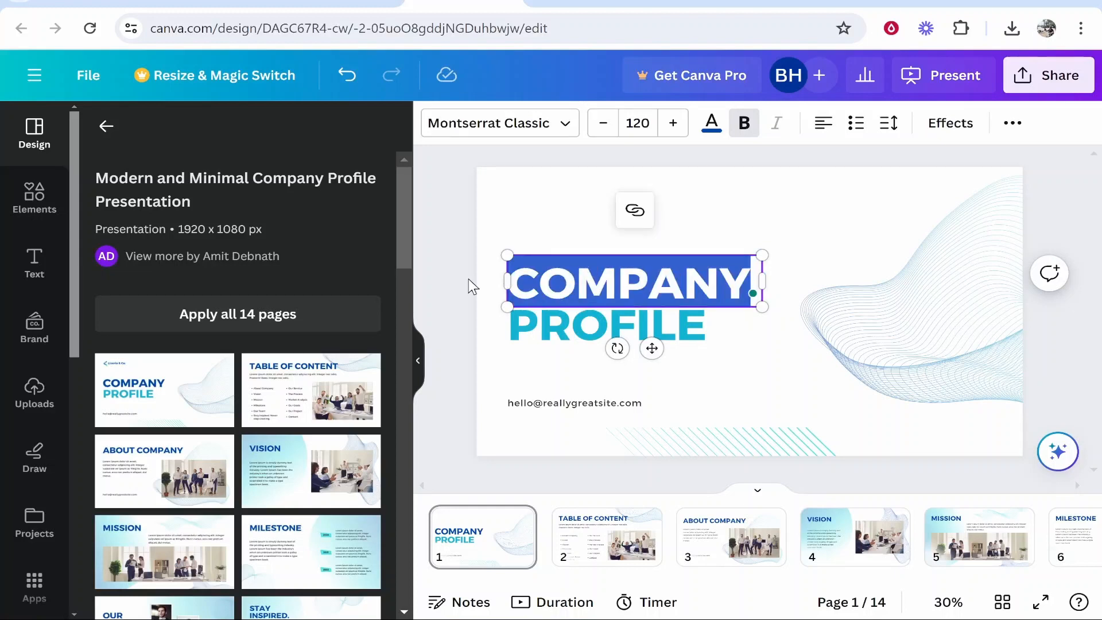
pyautogui.write('KNOWLEDGE')
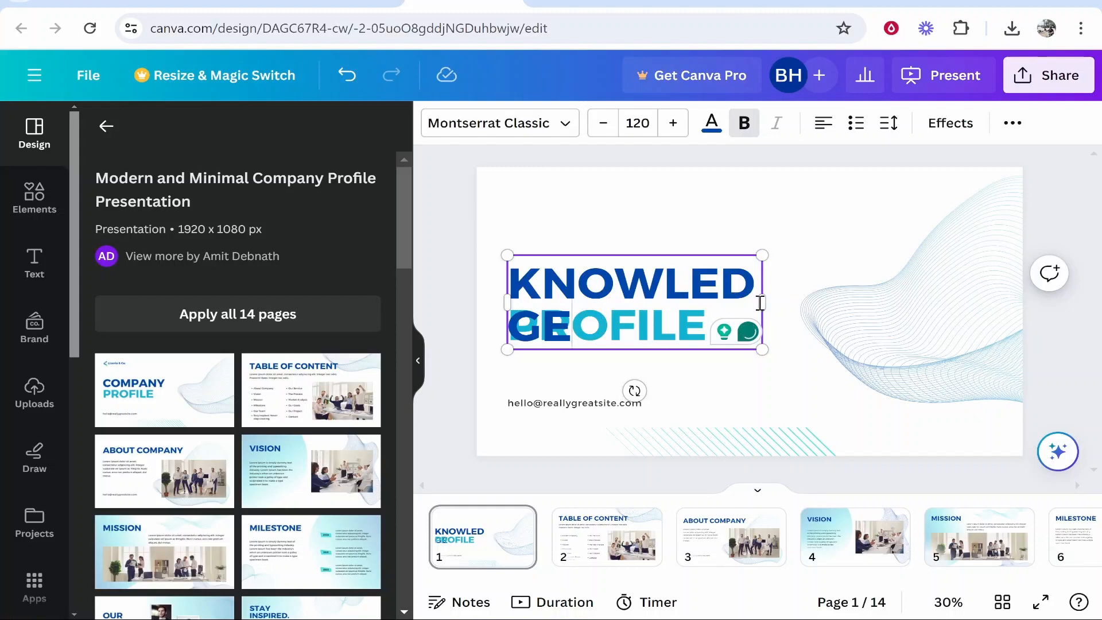
# - Widen the KNOWLEDGE text box to fit the word on one line and reduce its font size to 113
pyautogui.moveTo(764, 302); pyautogui.dragTo(500, 282)
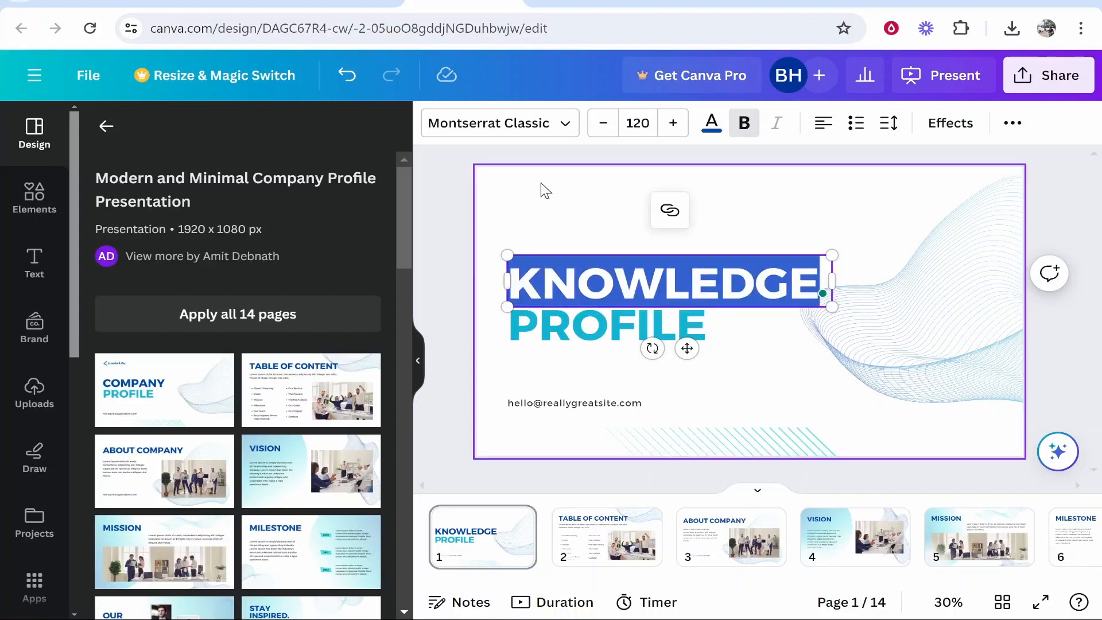
pyautogui.click(611, 133)
pyautogui.click(610, 133)
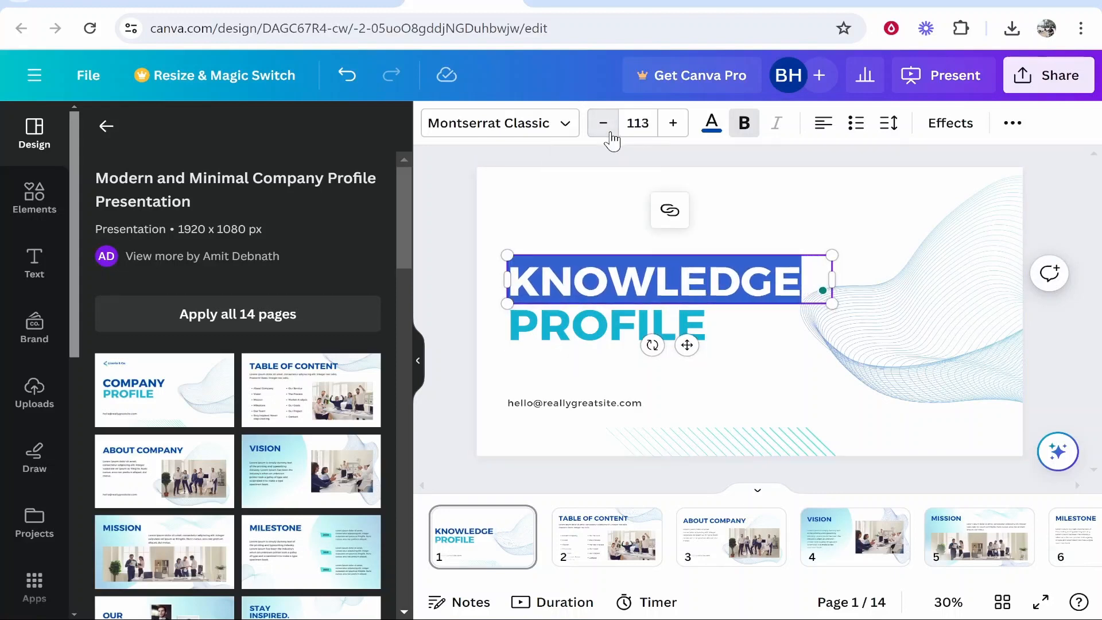
# - Replace the word PROFILE in the page 1 title with BASE
pyautogui.hotkey('ctrl', 'z')
pyautogui.click(651, 325)
pyautogui.doubleClick(651, 326)
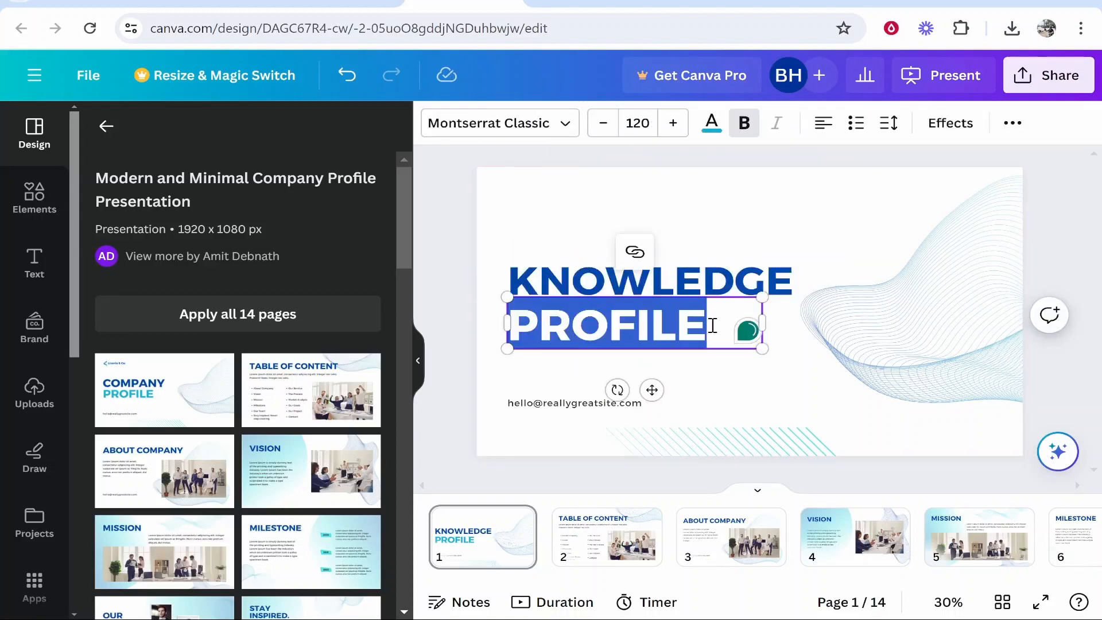
pyautogui.write('BASE')
pyautogui.click(898, 307)
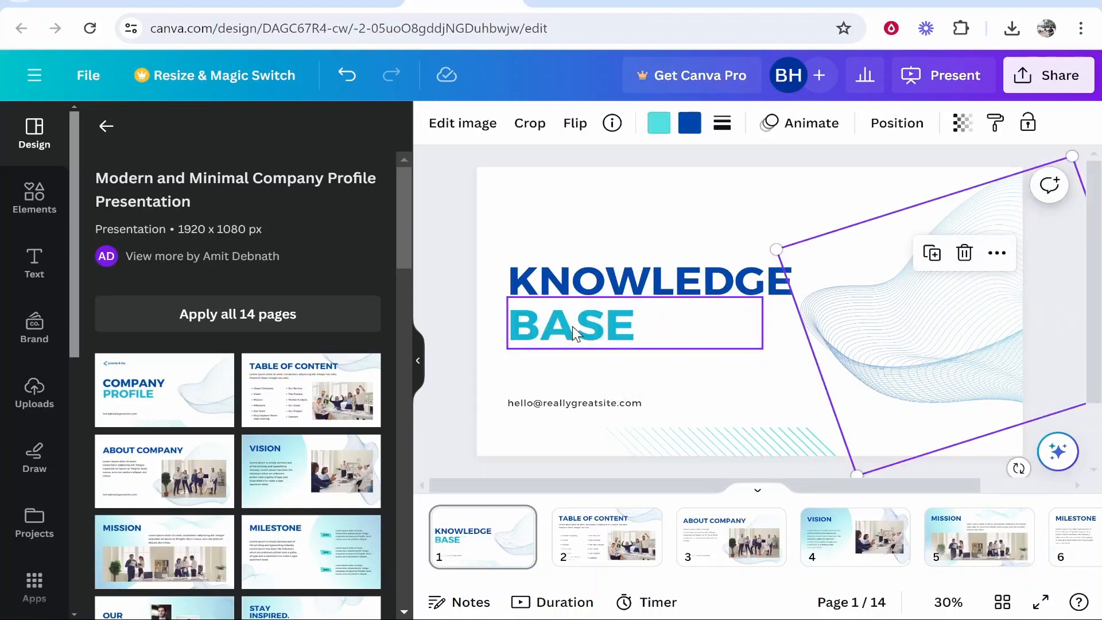
# - Reduce the font size of the BASE title line to 110 so it matches KNOWLEDGE
pyautogui.click(624, 297)
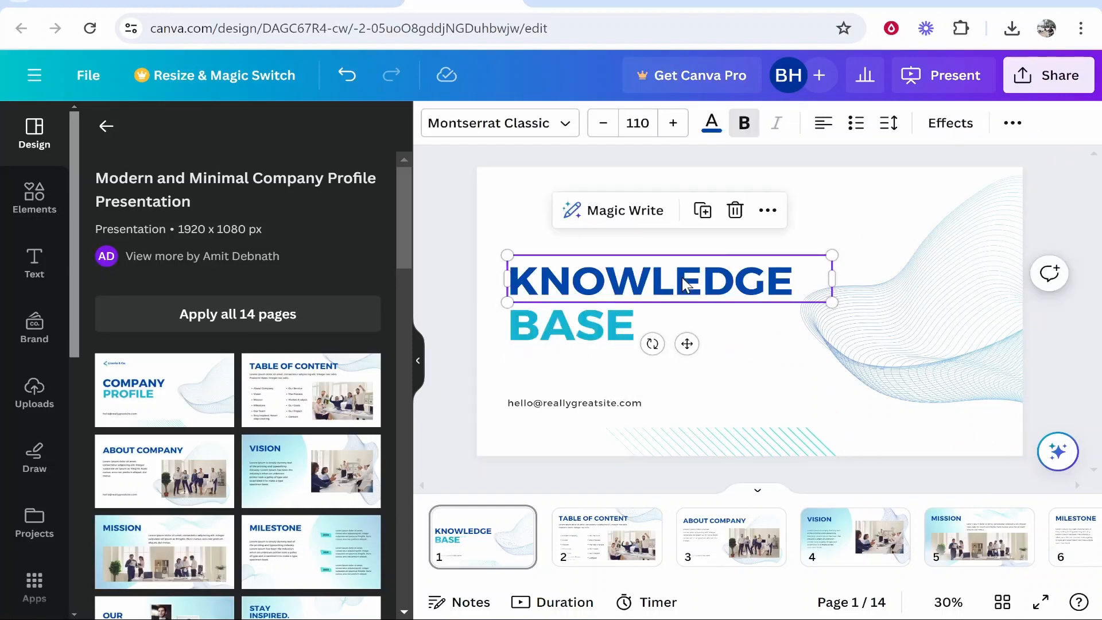
pyautogui.click(632, 122)
pyautogui.write('120')
pyautogui.click(634, 323)
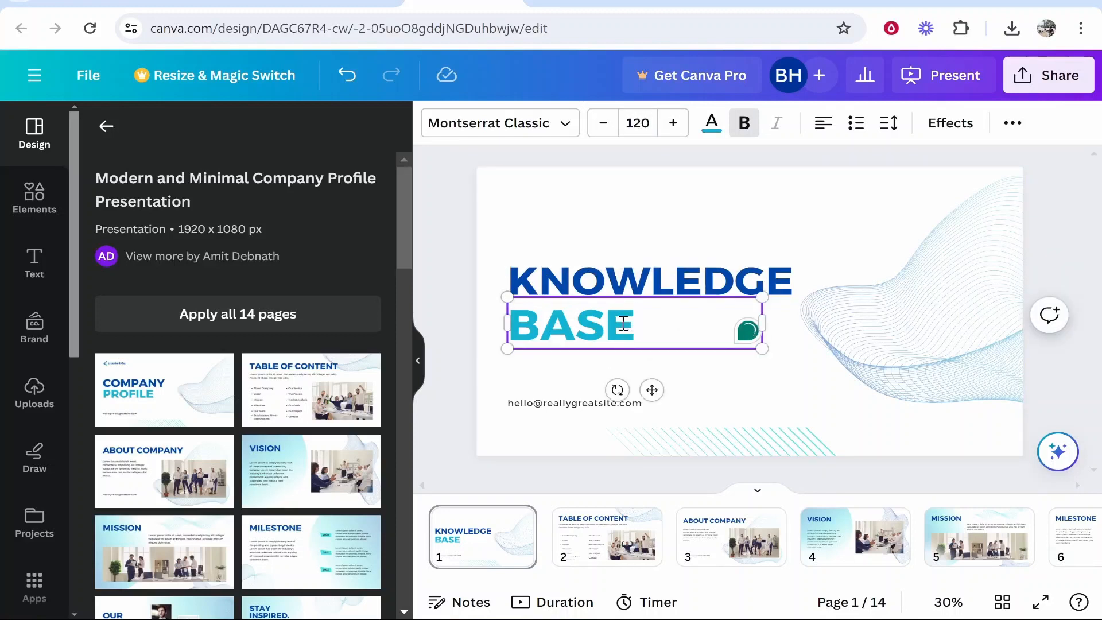
pyautogui.moveTo(634, 323); pyautogui.dragTo(508, 324)
pyautogui.click(604, 123)
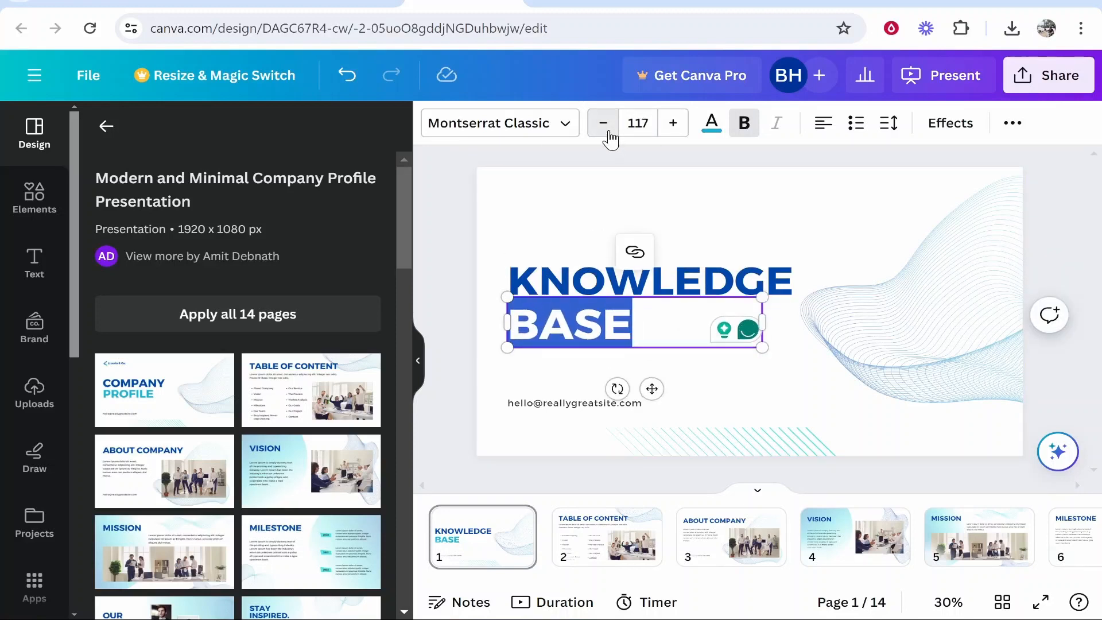
pyautogui.click(604, 123)
pyautogui.click(604, 122)
pyautogui.click(604, 123)
# - Move the BASE line up slightly so it sits closer beneath KNOWLEDGE, aligned with its left edge
pyautogui.click(593, 347)
pyautogui.moveTo(535, 328); pyautogui.dragTo(535, 321)
pyautogui.click(702, 359)
pyautogui.click(660, 324)
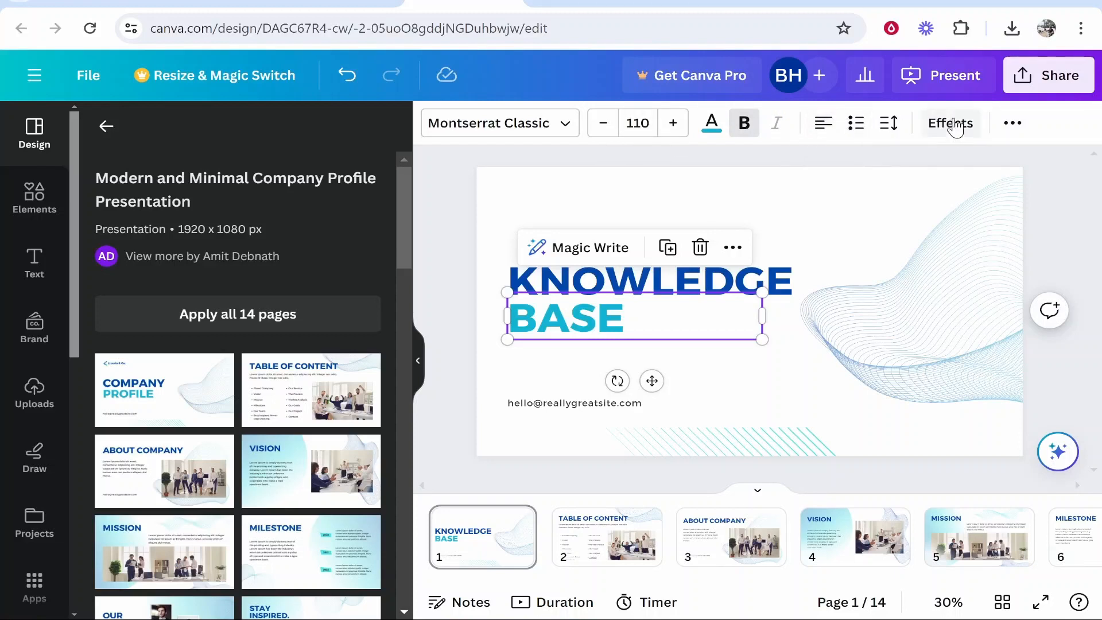
pyautogui.click(1012, 123)
pyautogui.click(697, 350)
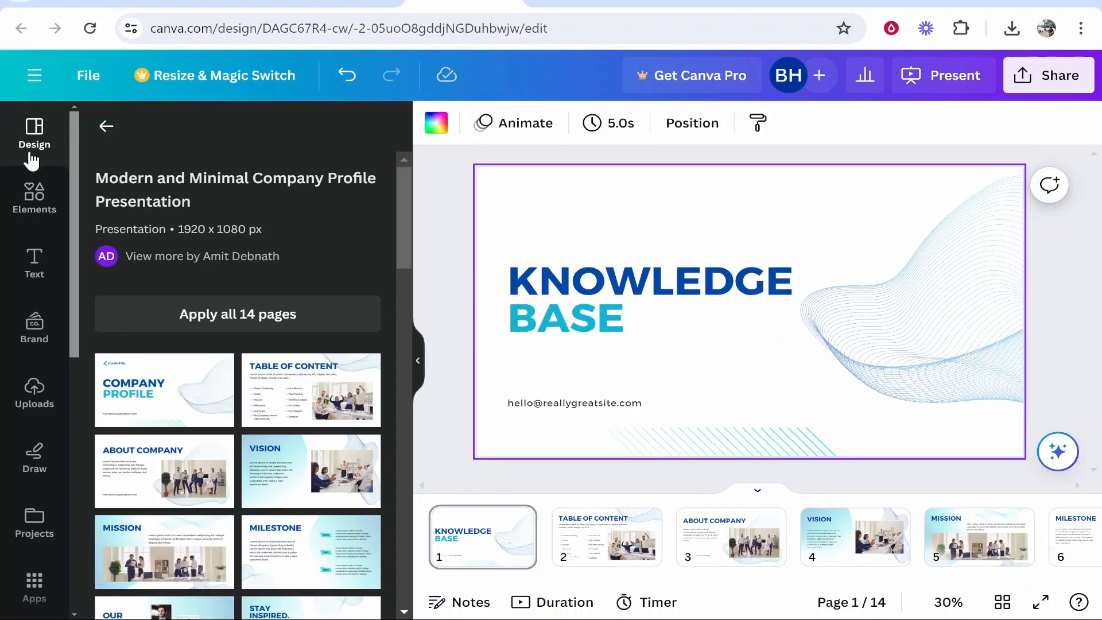
# - Browse the element categories and insert a progress bar chart on page 1
pyautogui.click(36, 199)
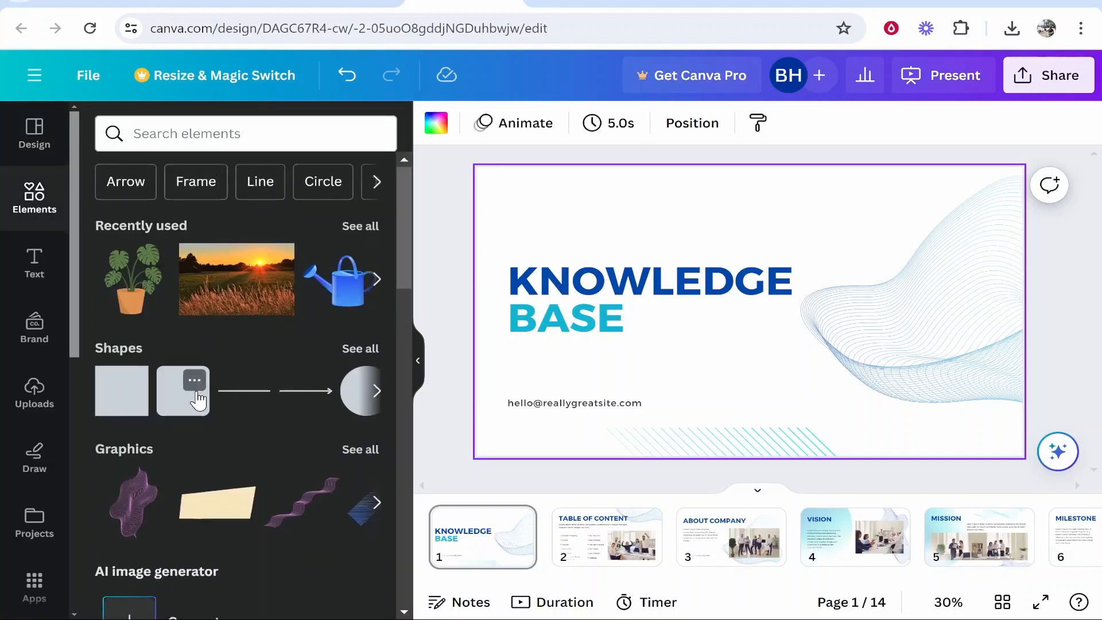
pyautogui.scroll(-2, 201, 301)
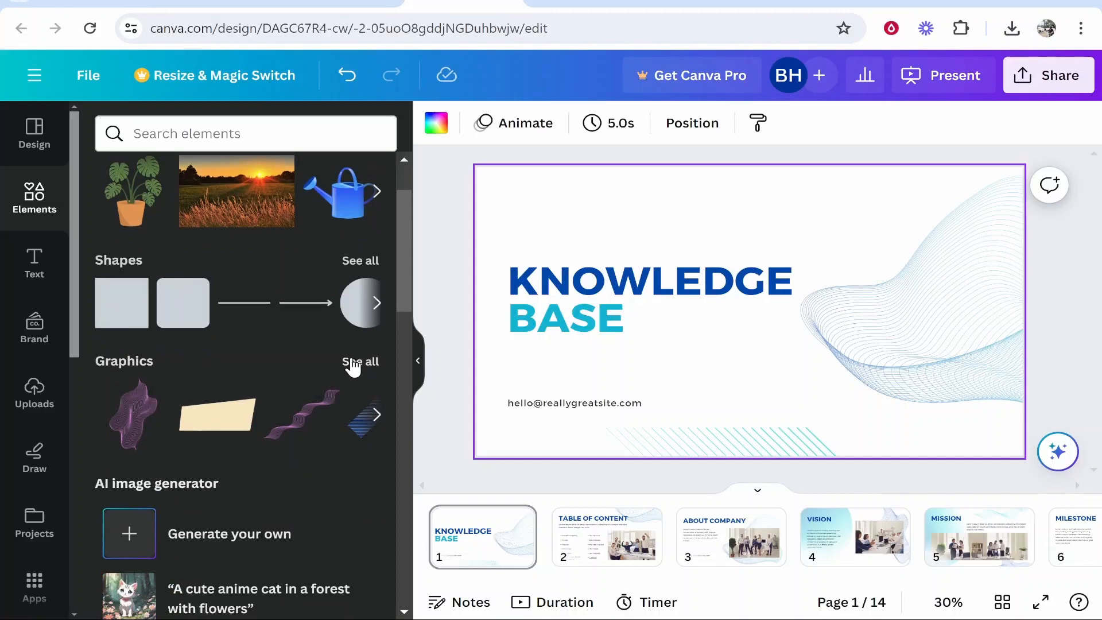
pyautogui.scroll(-4, 95, 326)
pyautogui.scroll(-4, 144, 310)
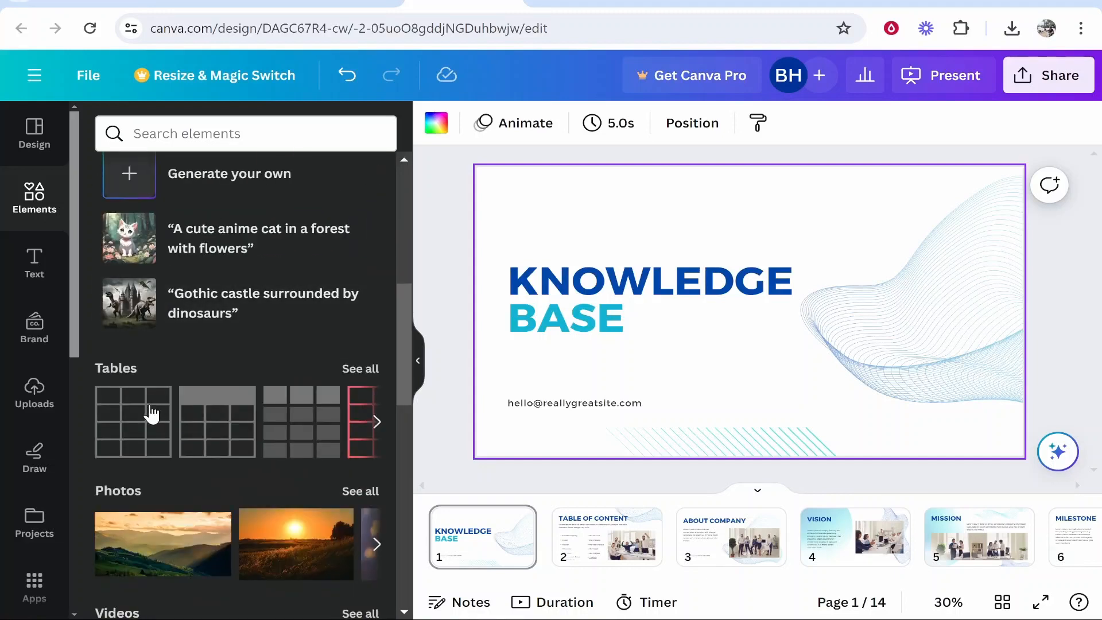
pyautogui.scroll(-4, 150, 429)
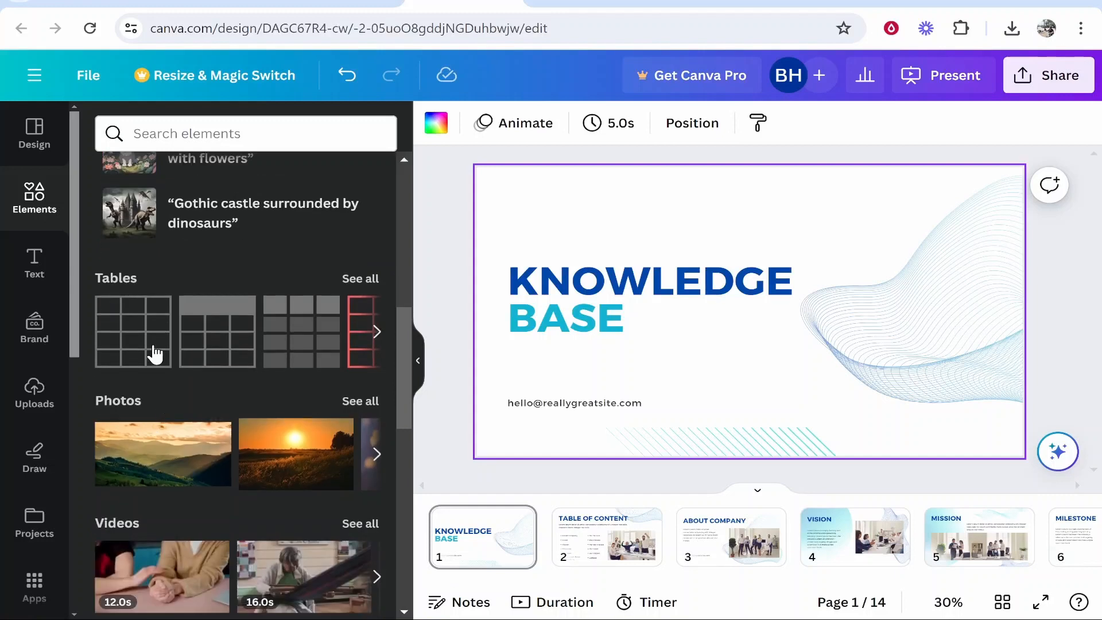
pyautogui.scroll(-2, 349, 282)
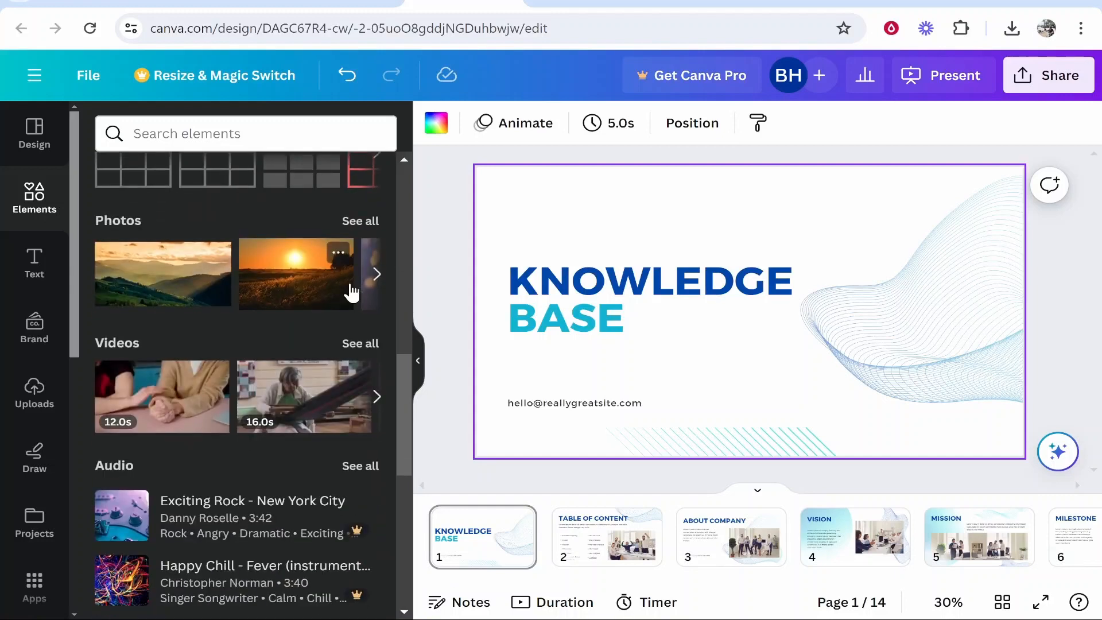
pyautogui.scroll(-6, 323, 293)
pyautogui.scroll(-2, 123, 396)
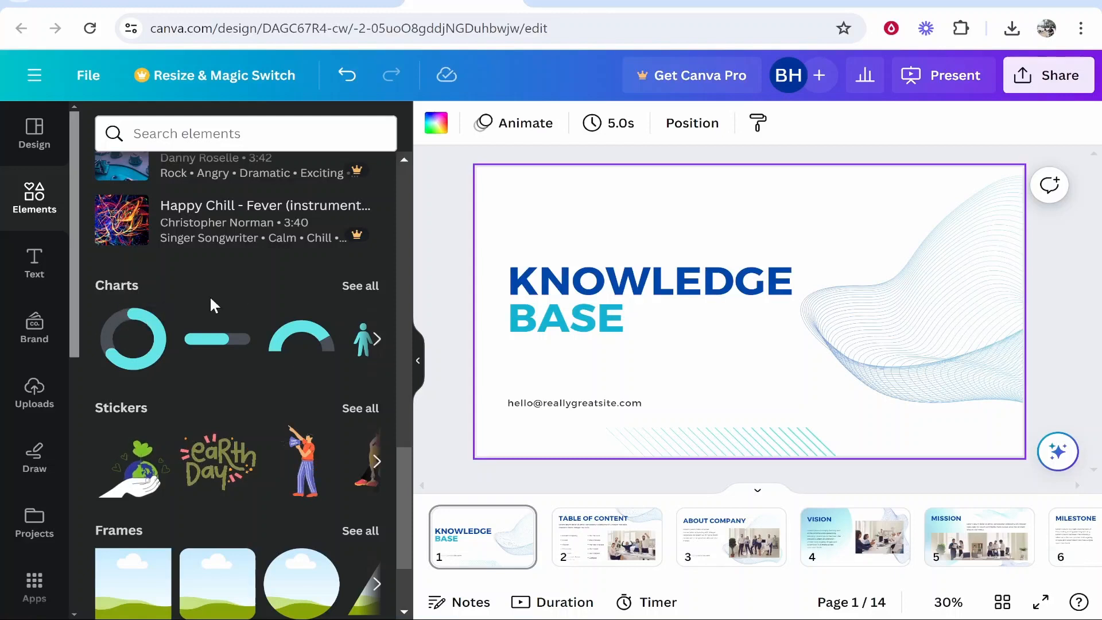
pyautogui.moveTo(217, 339); pyautogui.dragTo(636, 247)
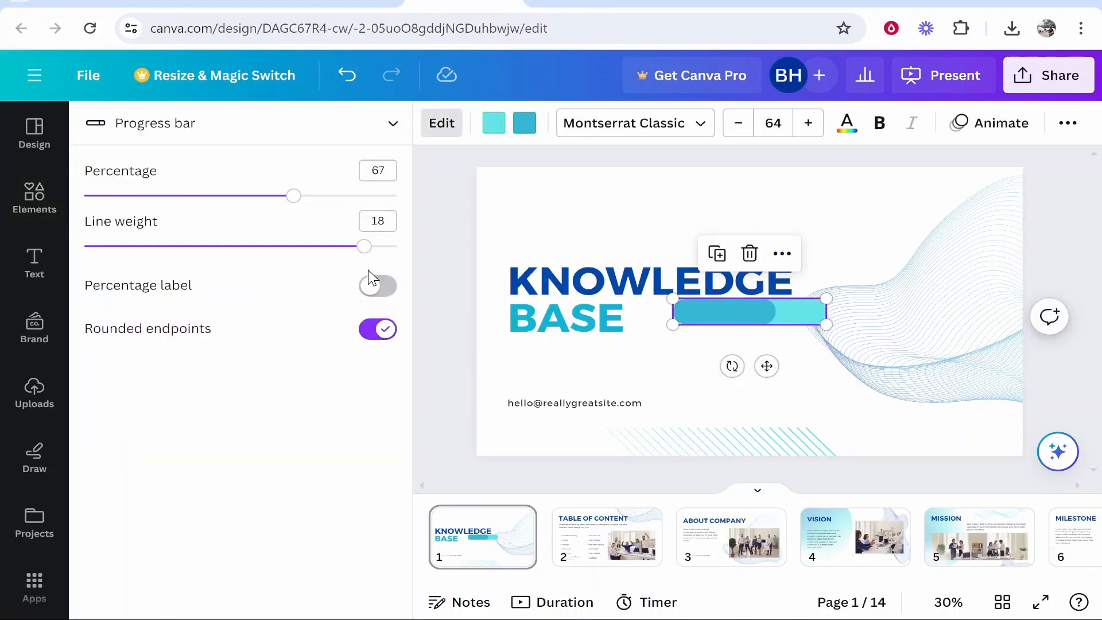
# - Set the progress bar's line weight to 16 and percentage to 30, and move it above the title
pyautogui.moveTo(359, 251); pyautogui.dragTo(331, 247)
pyautogui.moveTo(294, 196); pyautogui.dragTo(181, 199)
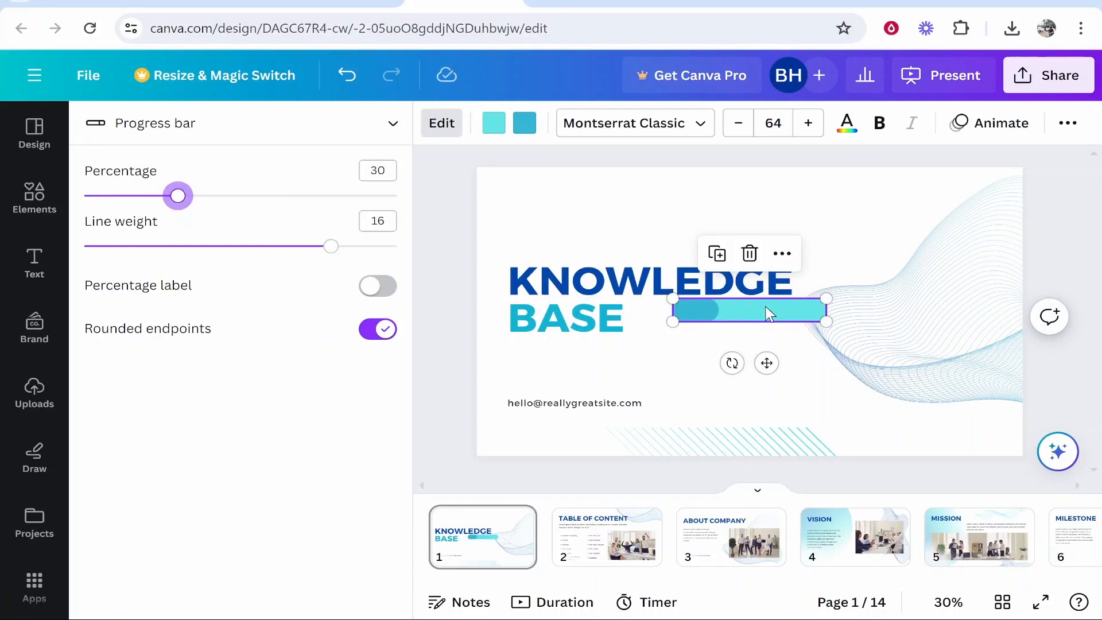
pyautogui.moveTo(768, 313); pyautogui.dragTo(636, 211)
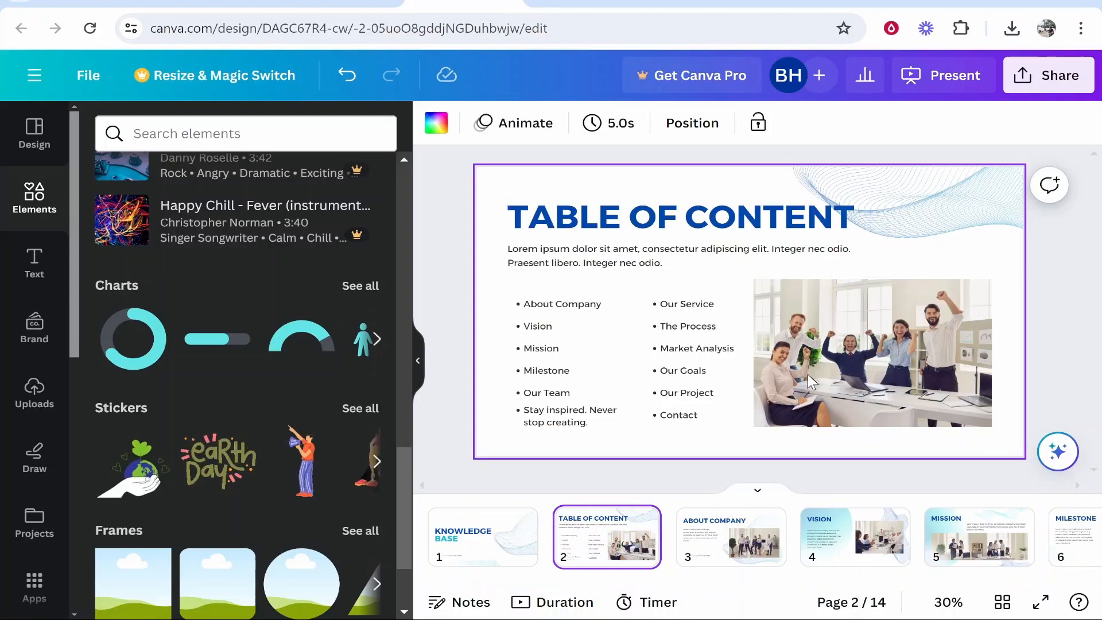
# - Delete the team photo from the picture frame on the Table of Content page
pyautogui.click(893, 365)
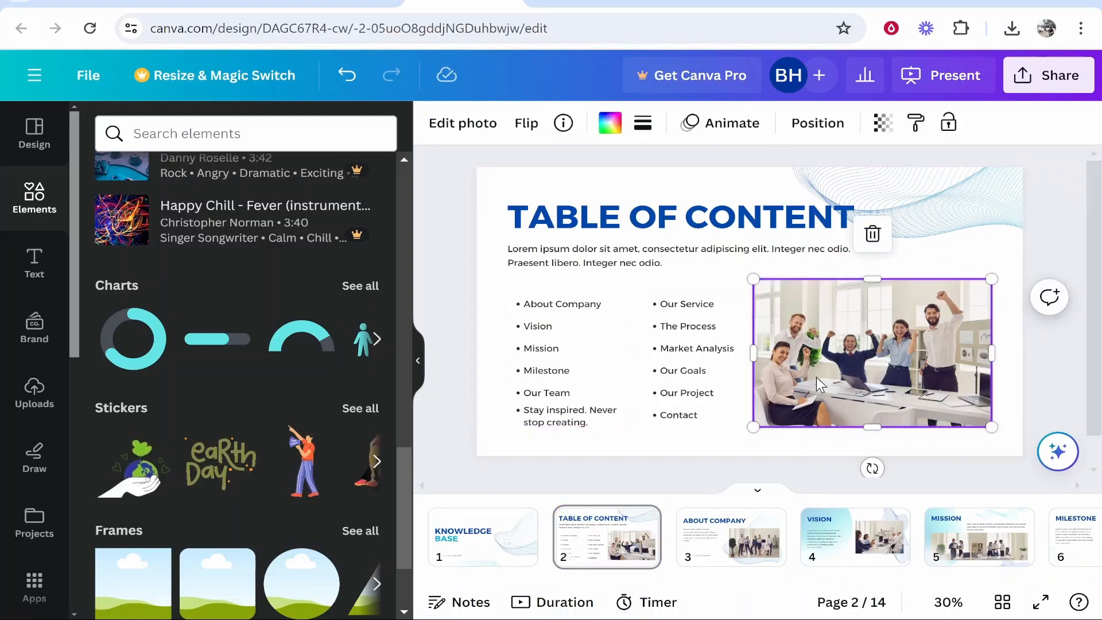
pyautogui.press('Delete')
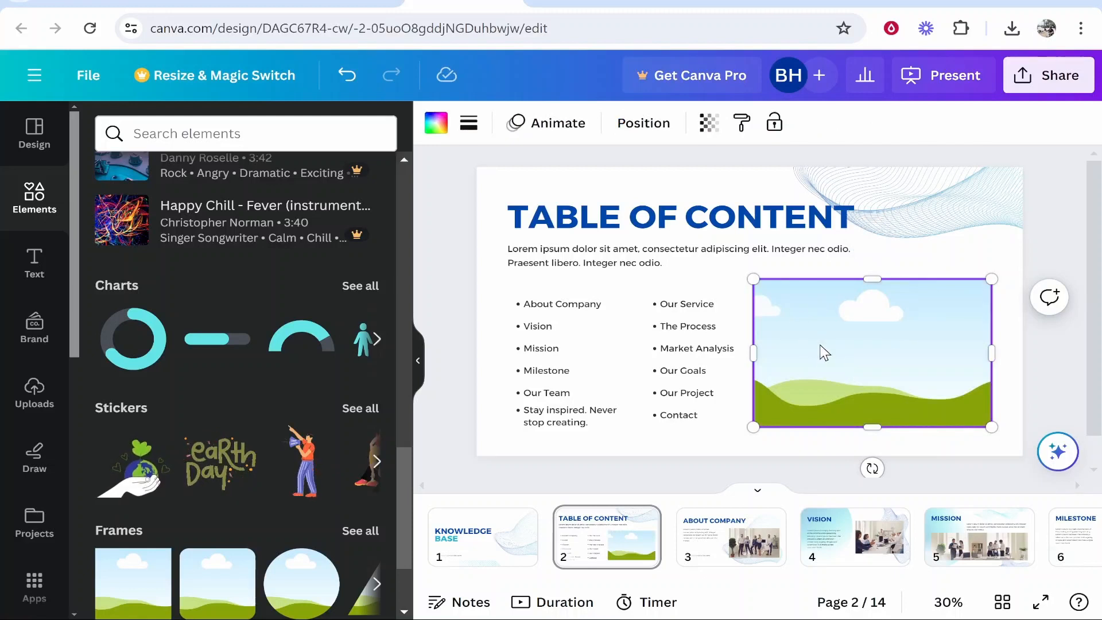
# - Insert a circular frame over the heading area of the Table of Content page
pyautogui.scroll(-2, 168, 468)
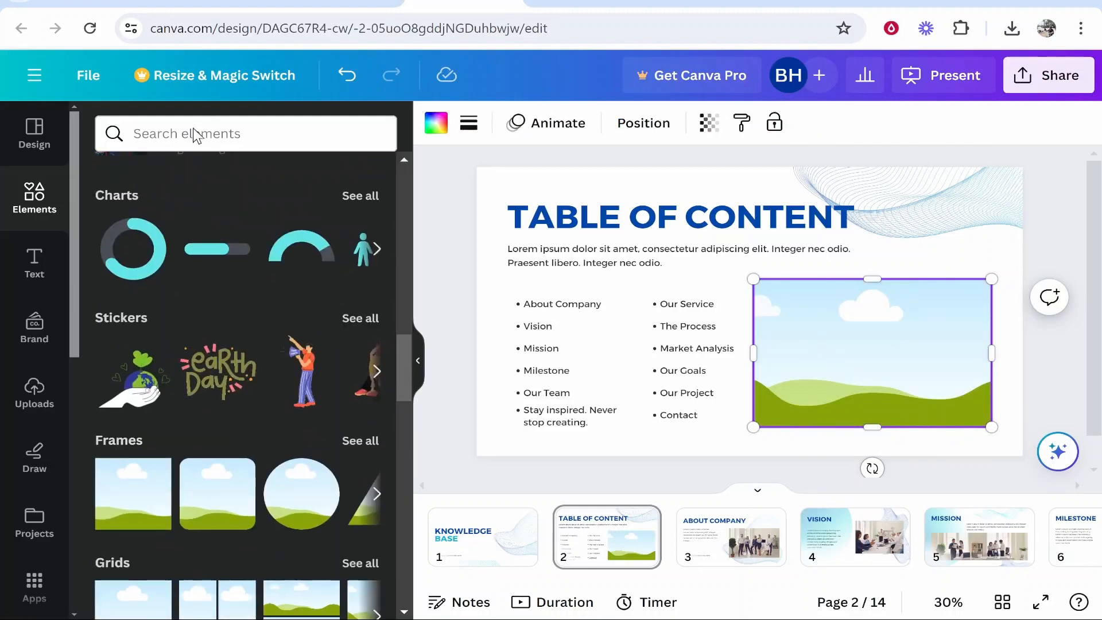
pyautogui.scroll(-4, 160, 327)
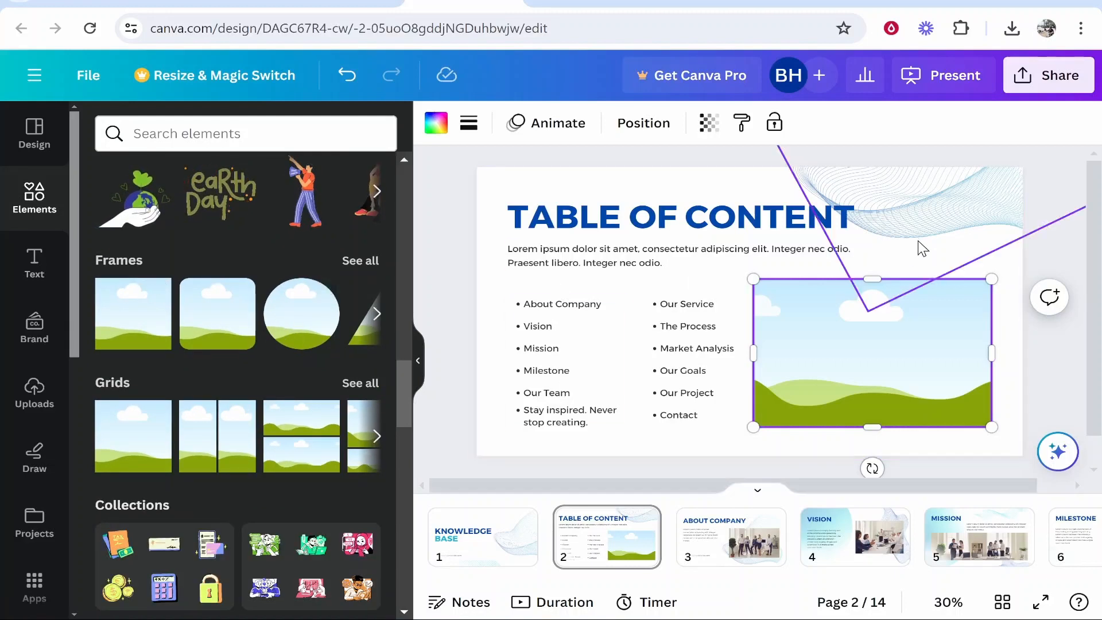
pyautogui.moveTo(294, 328); pyautogui.dragTo(689, 245)
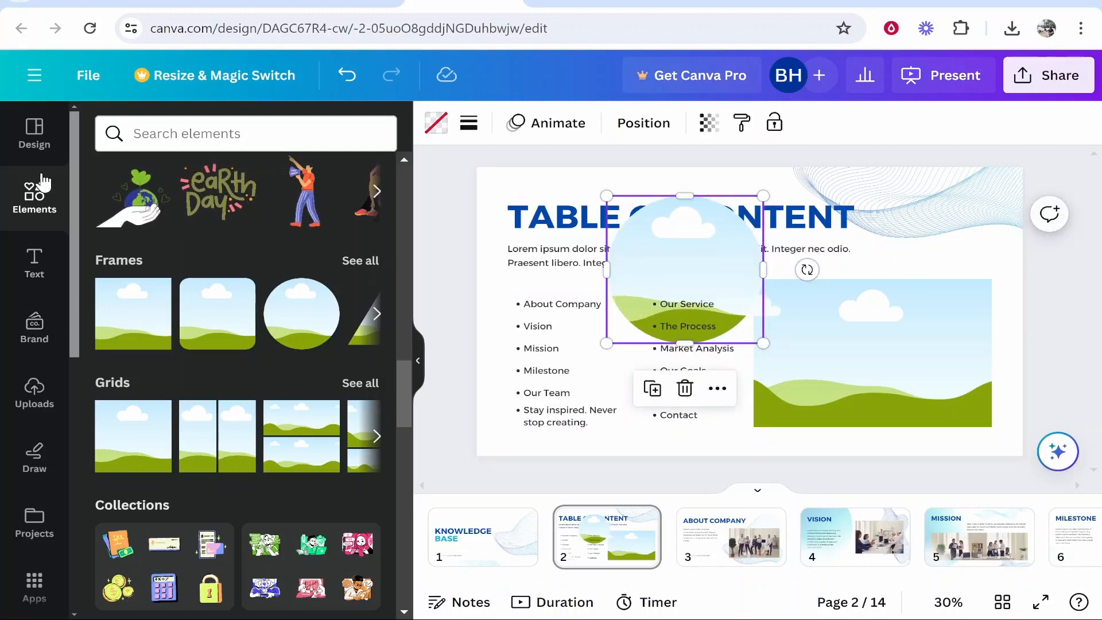
# - Search the elements for "sunset" photos and fill the circular frame with the teal and orange sky photo
pyautogui.scroll(10, 172, 218)
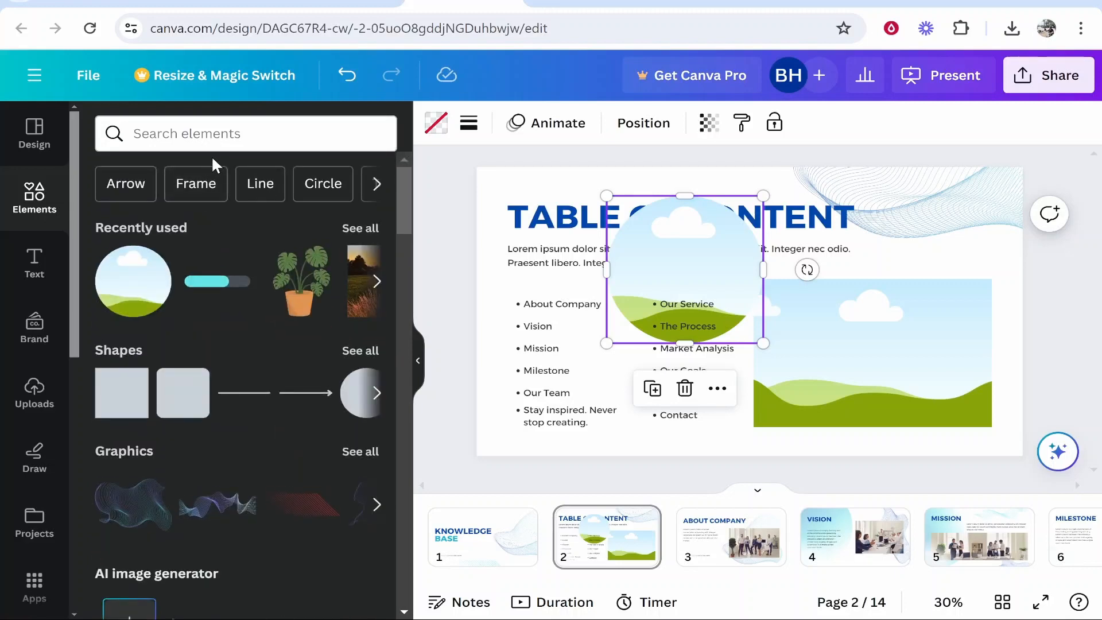
pyautogui.click(243, 143)
pyautogui.write('sunset')
pyautogui.press('Return')
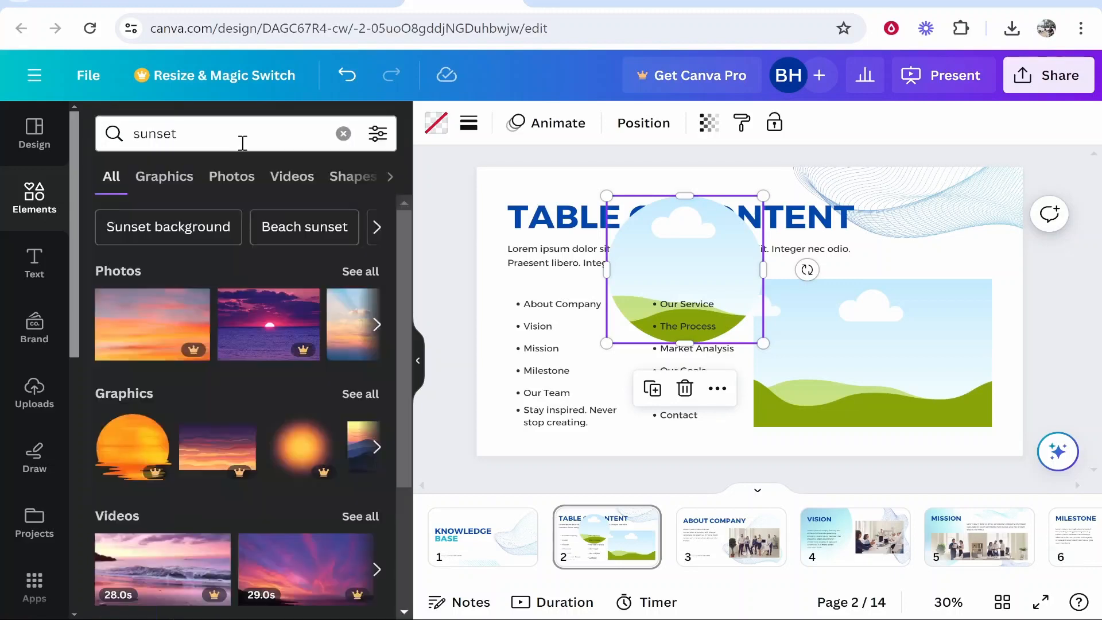
pyautogui.scroll(-3, 278, 311)
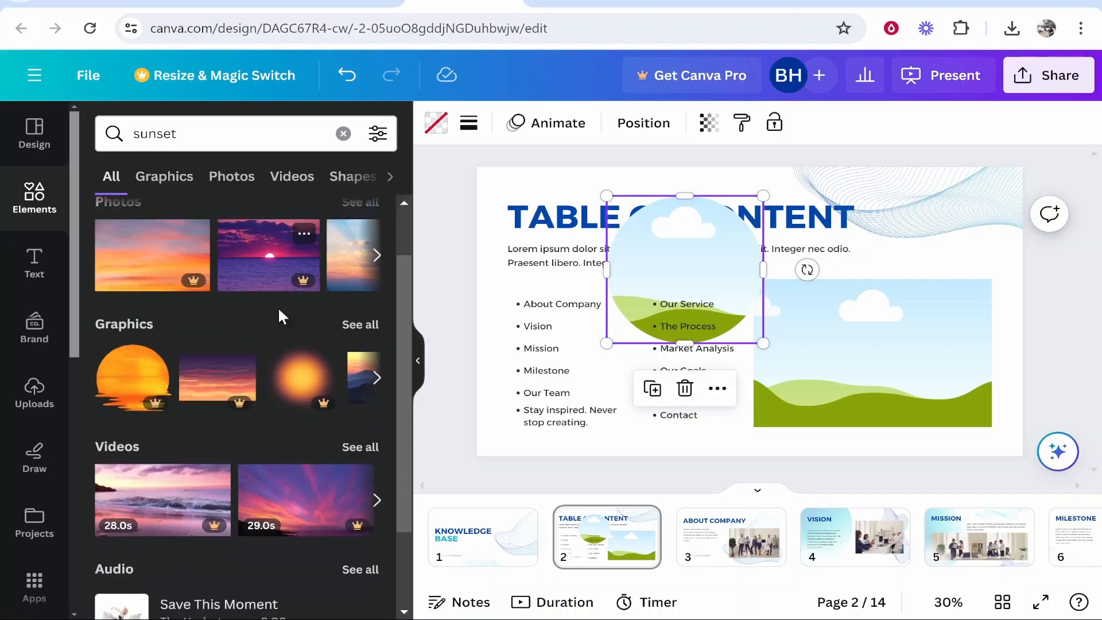
pyautogui.scroll(3, 252, 378)
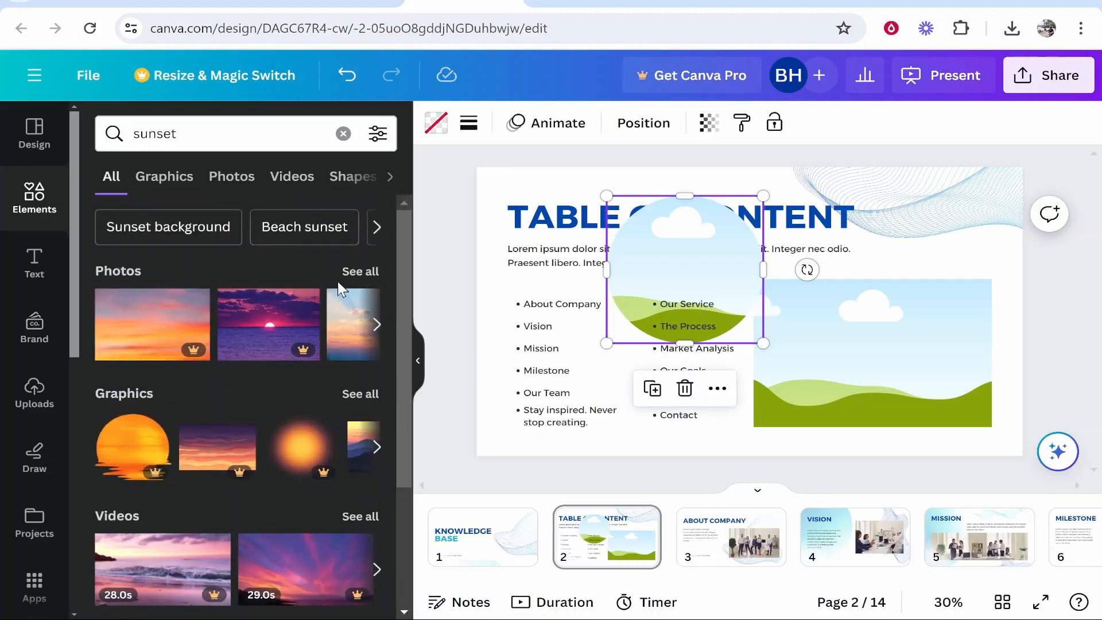
pyautogui.click(357, 275)
pyautogui.scroll(-2, 265, 304)
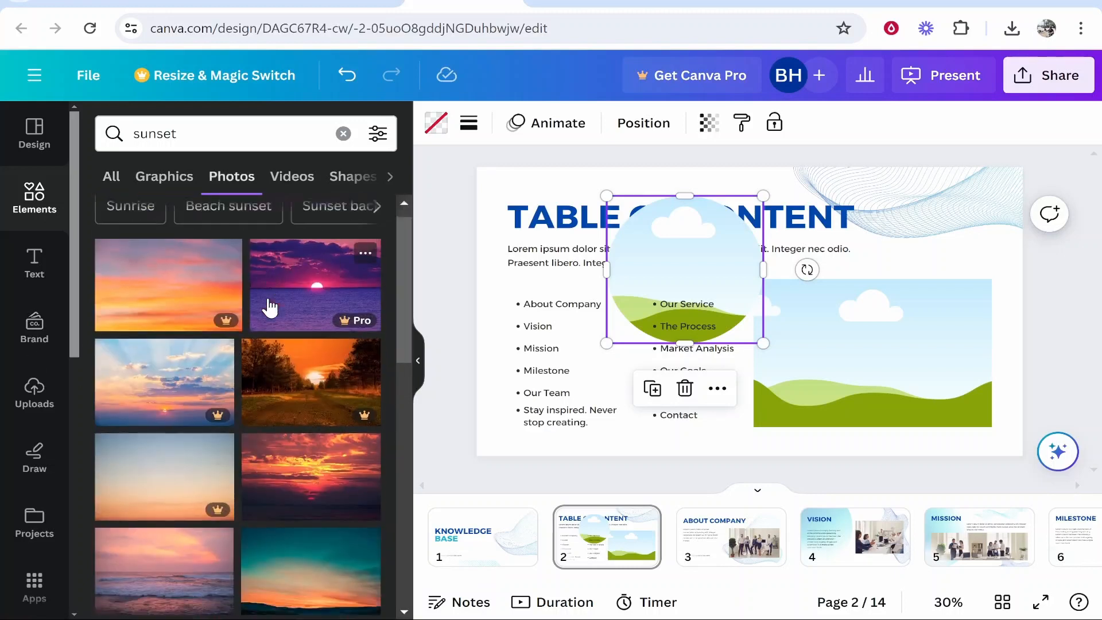
pyautogui.moveTo(310, 505); pyautogui.dragTo(704, 265)
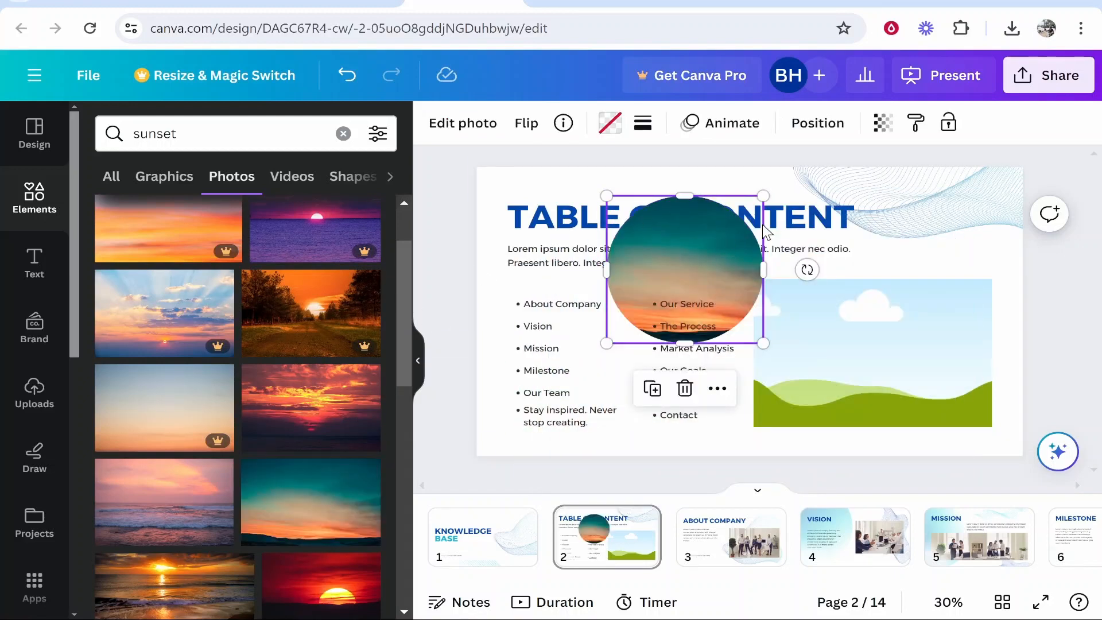
# - Undo the sunset photo fill and the insertion of the circular frame on page 2
pyautogui.click(778, 185)
pyautogui.click(681, 257)
pyautogui.hotkey('ctrl', 'z')
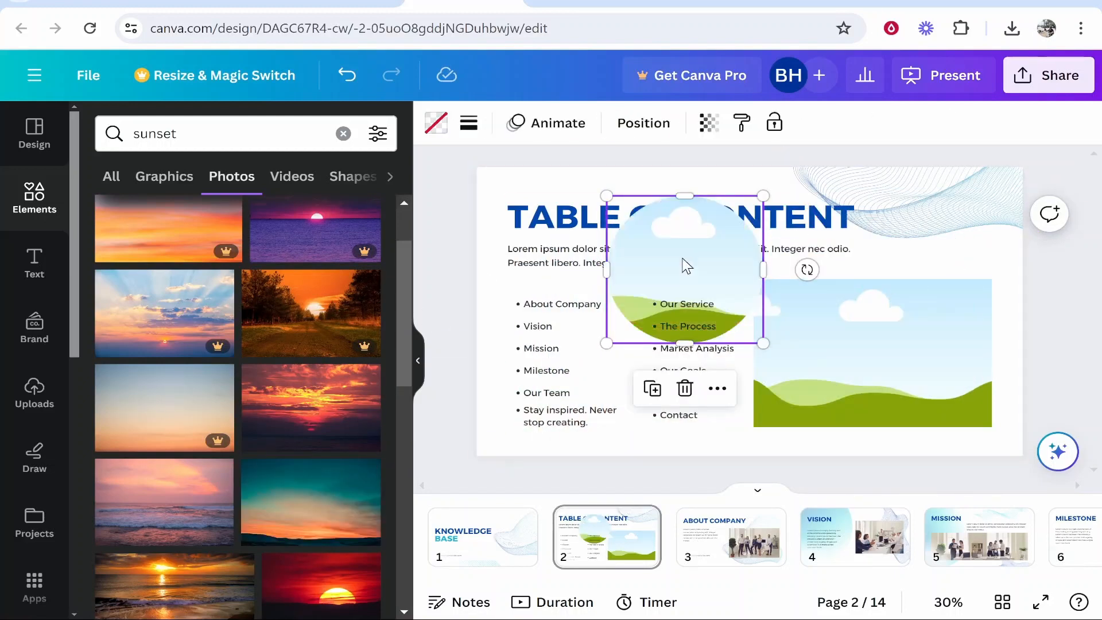
pyautogui.hotkey('ctrl', 'z')
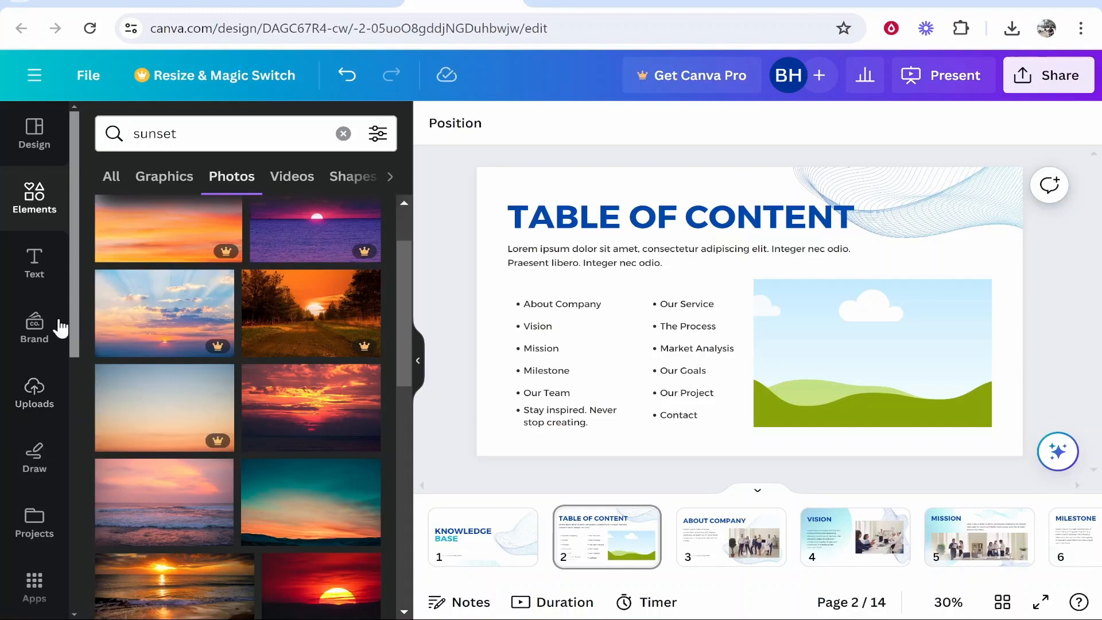
# - Upload the image "how to send pdf file from iphone to laptop without cable" and place it in page 2's picture frame
pyautogui.click(29, 394)
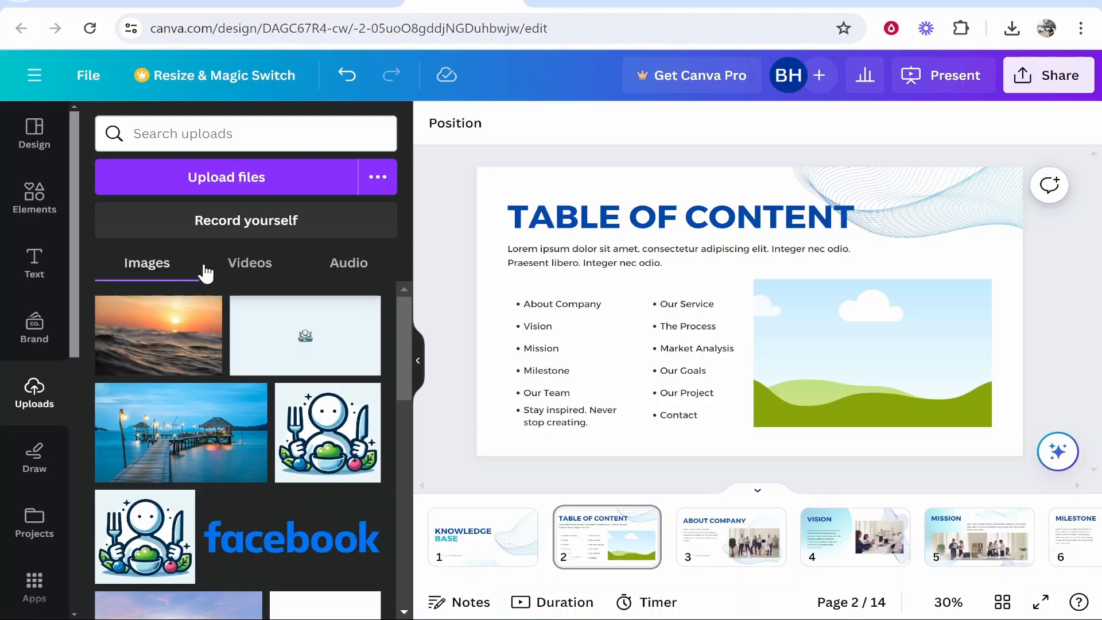
pyautogui.click(253, 265)
pyautogui.click(147, 276)
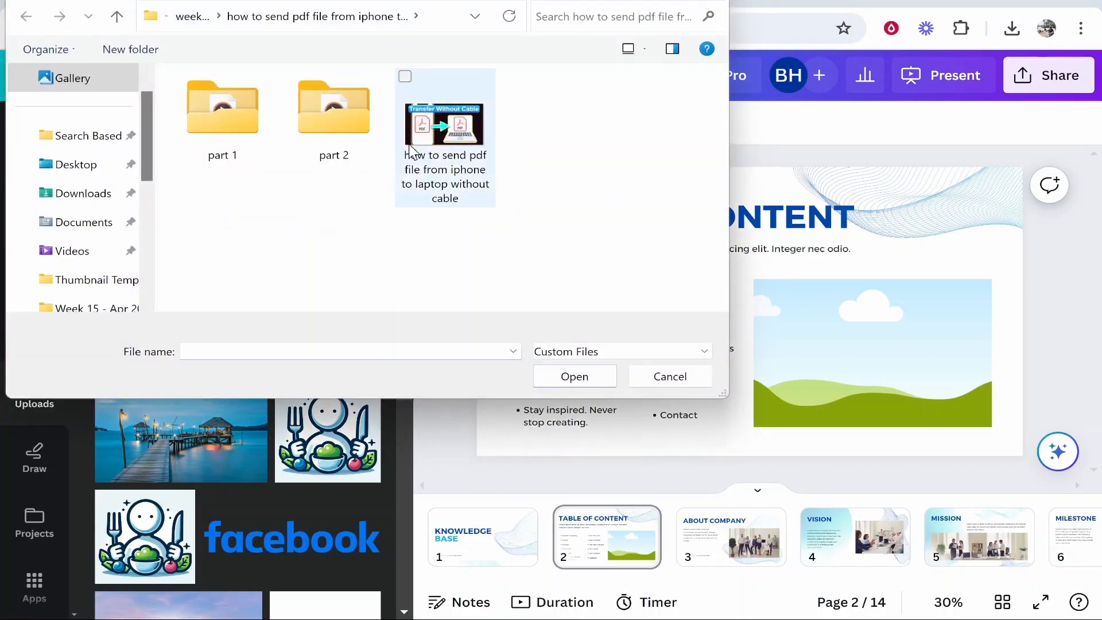
pyautogui.click(453, 175)
pyautogui.click(574, 374)
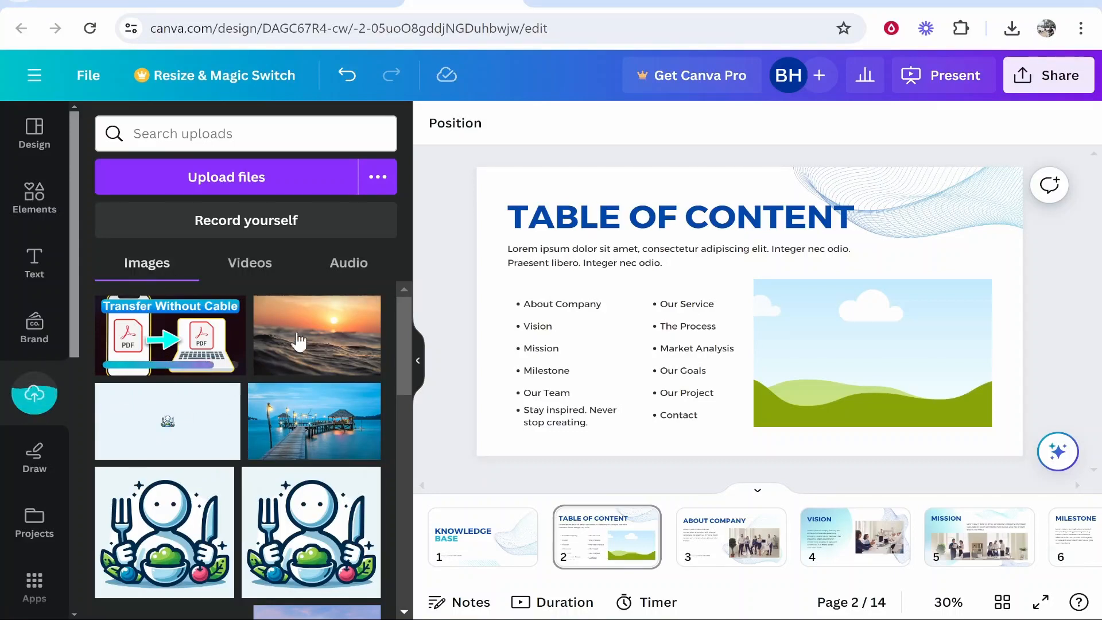
pyautogui.moveTo(216, 339); pyautogui.dragTo(836, 322)
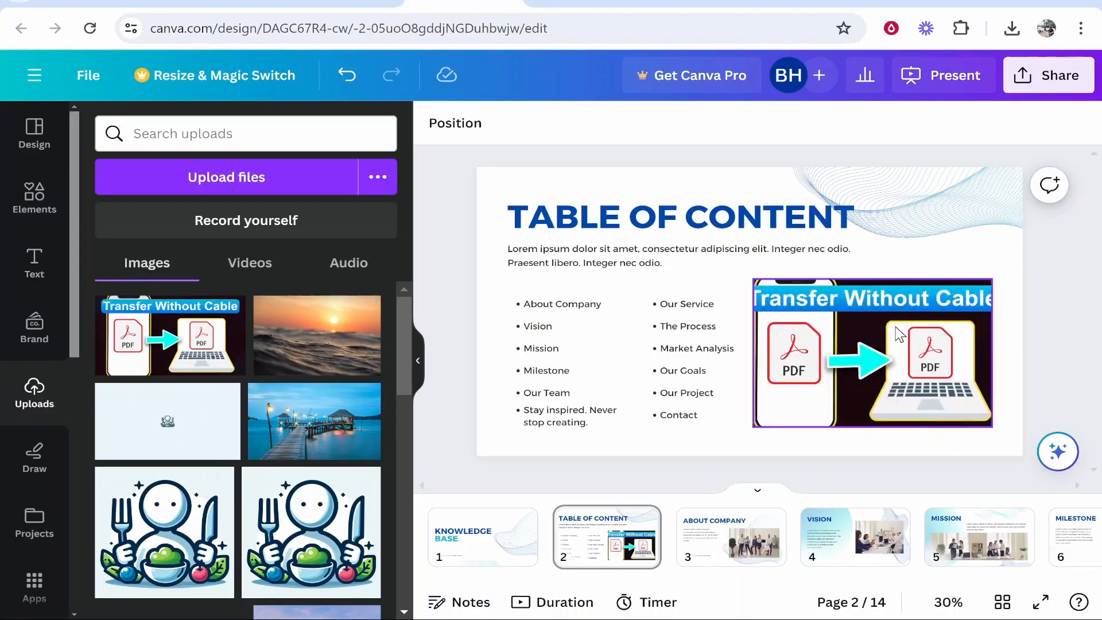
# - Browse the text options, covering the brand text styles, the font combinations and the full recently used collection
pyautogui.click(602, 261)
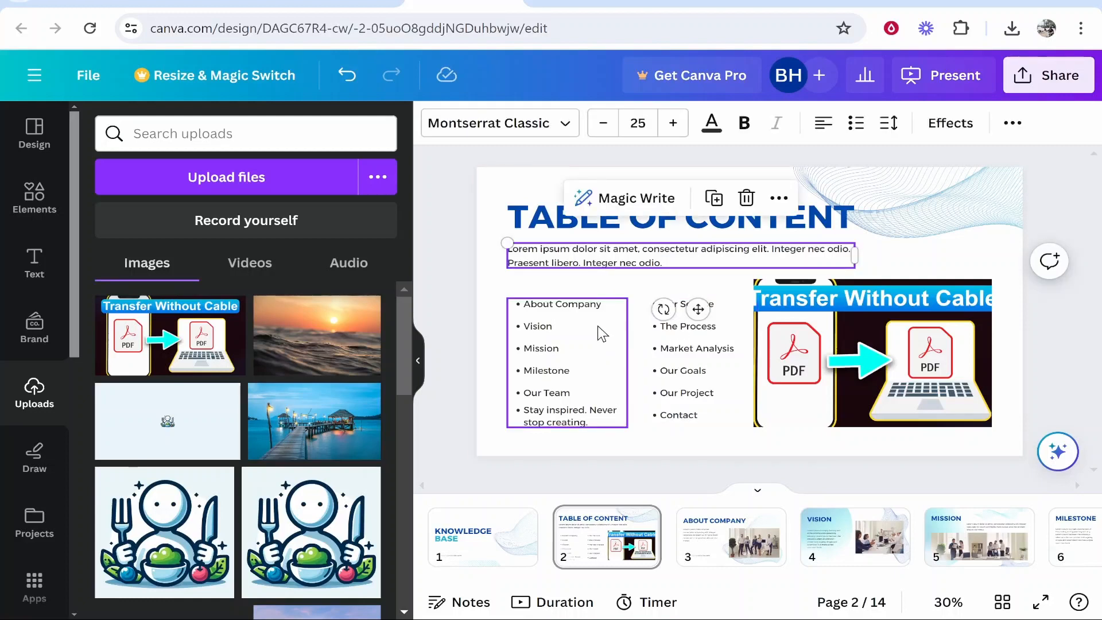
pyautogui.click(34, 270)
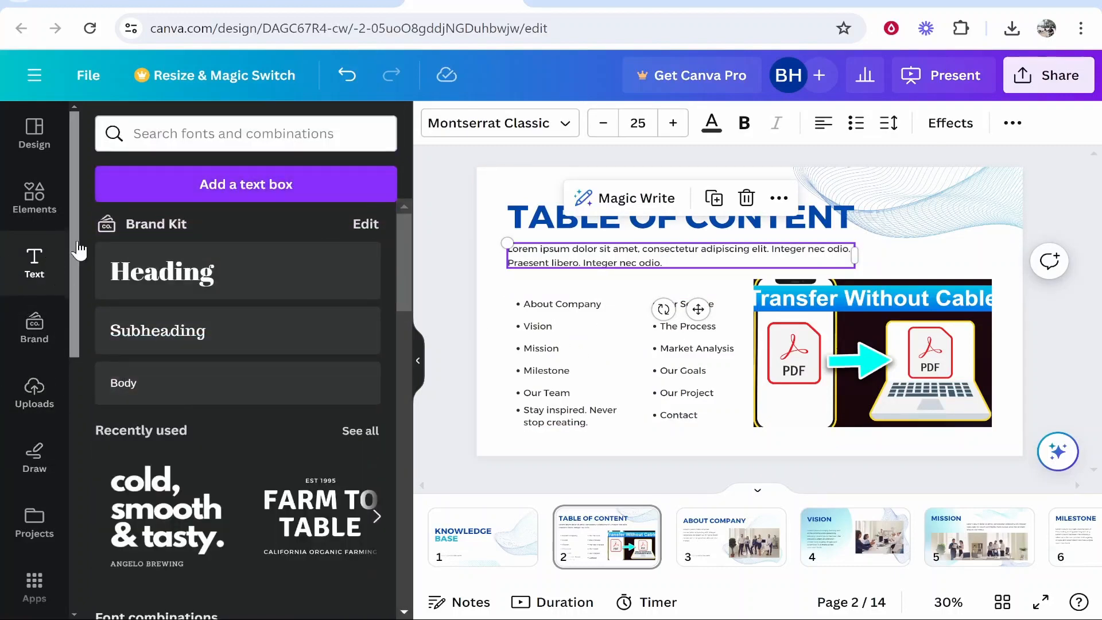
pyautogui.scroll(-3, 195, 246)
pyautogui.scroll(3, 172, 276)
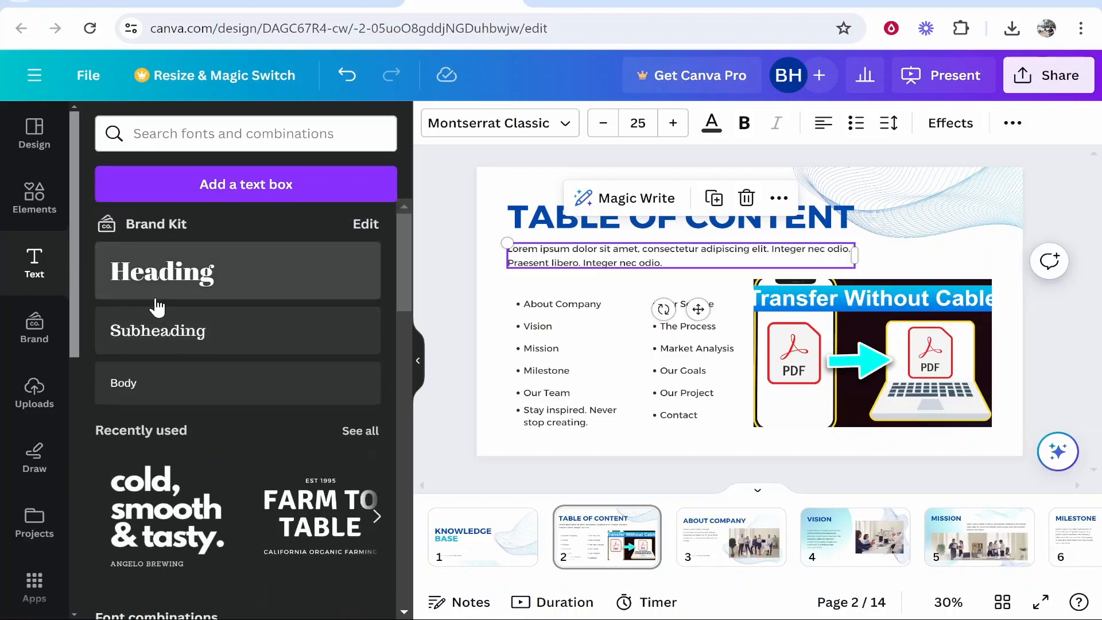
pyautogui.scroll(-1, 172, 290)
pyautogui.scroll(-1, 131, 359)
pyautogui.scroll(-1, 322, 315)
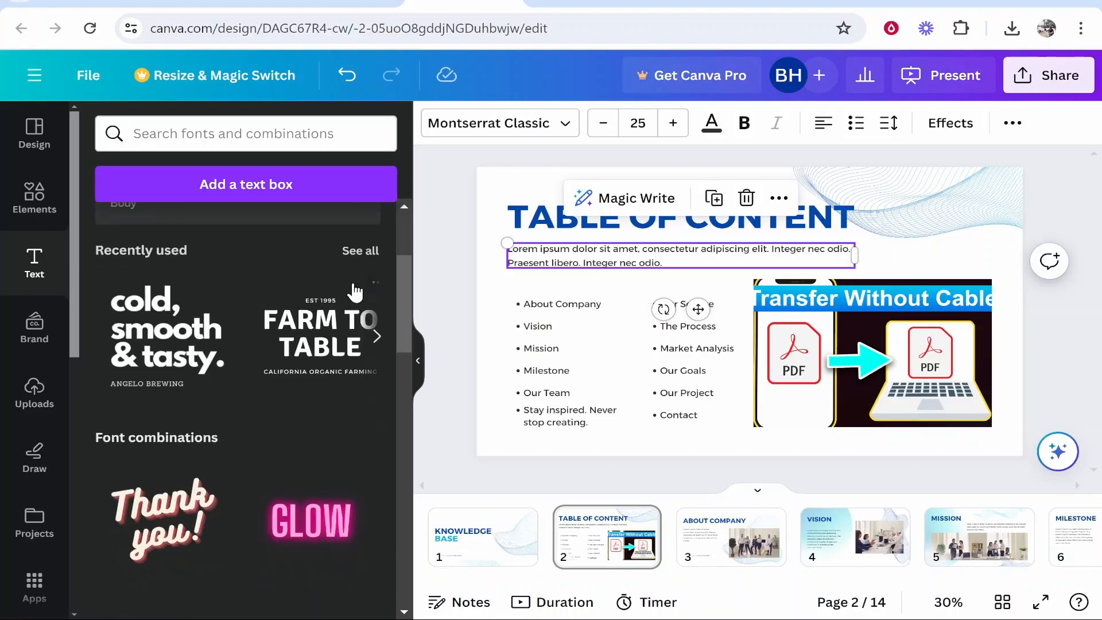
pyautogui.click(363, 253)
pyautogui.scroll(-2, 302, 338)
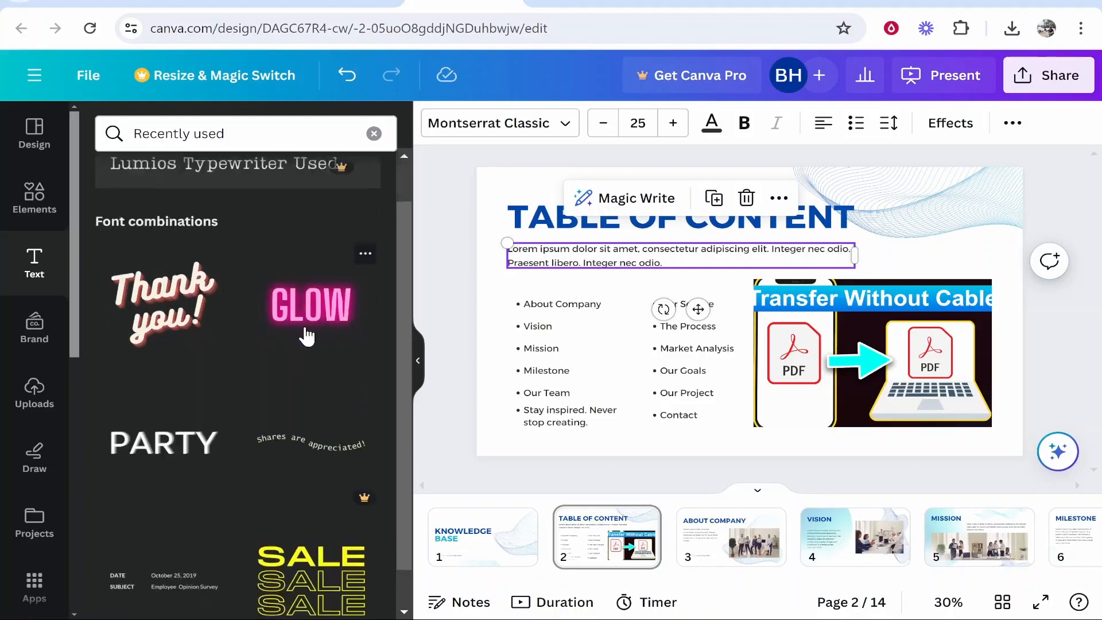
pyautogui.scroll(1, 274, 336)
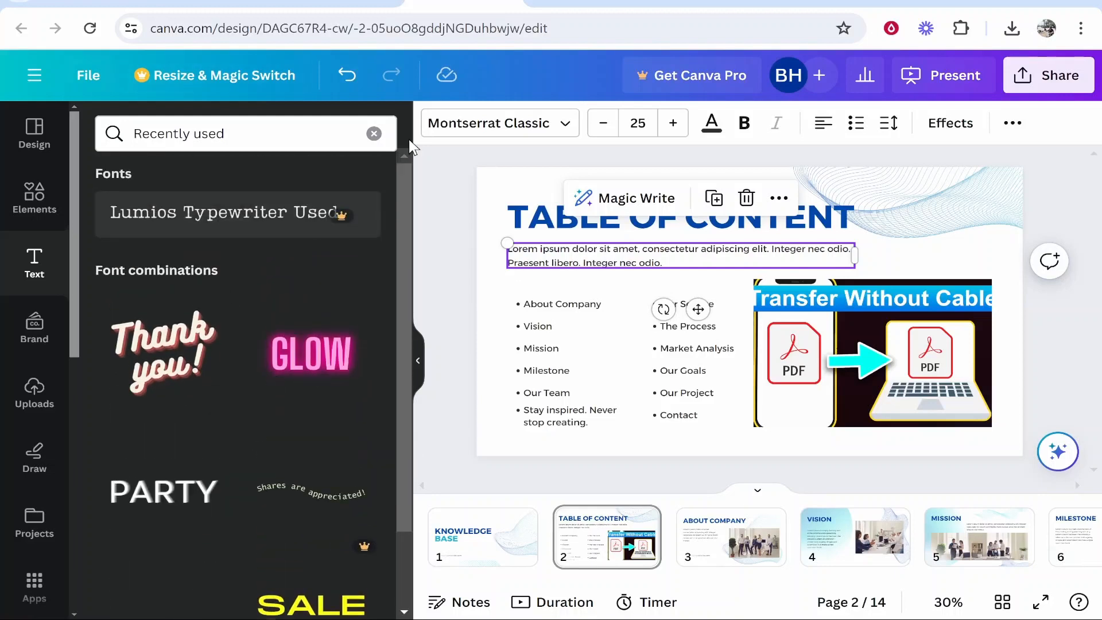
pyautogui.click(374, 134)
pyautogui.press('Escape')
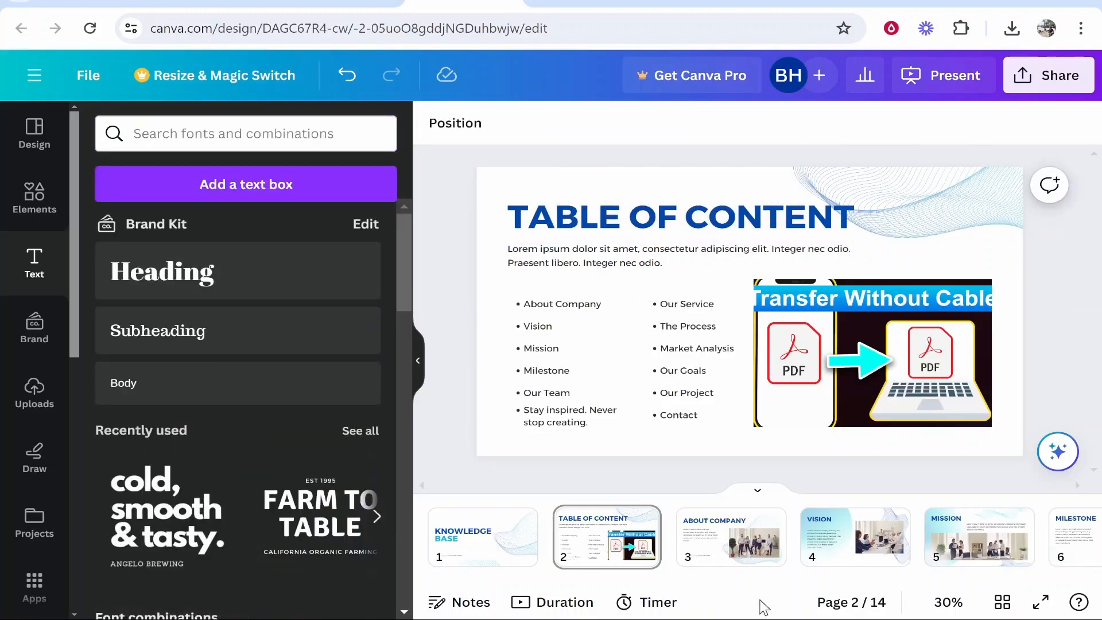
# - Delete the About Company page from the presentation
pyautogui.click(686, 552)
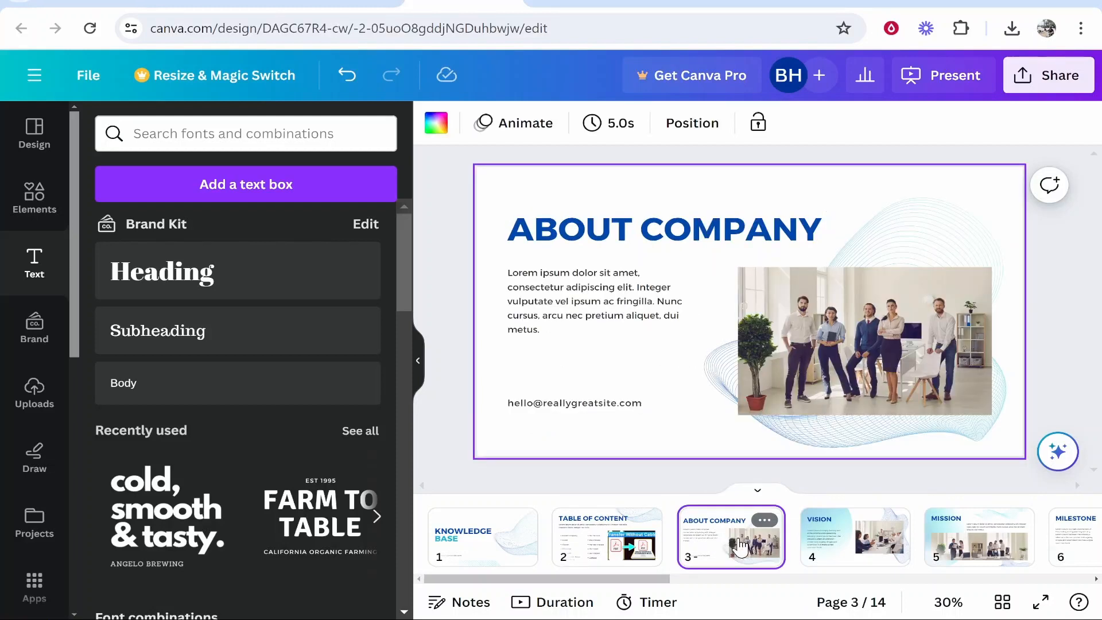
pyautogui.click(766, 521)
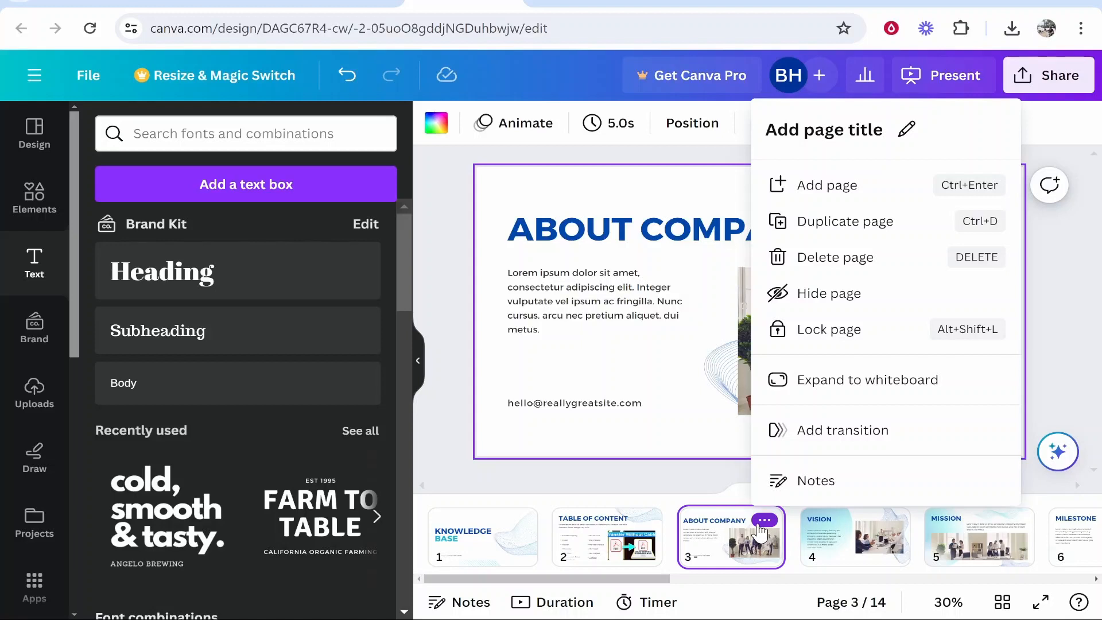
pyautogui.click(832, 259)
# - Add a Dissolve transition between page 1 and the Table of Content page
pyautogui.moveTo(670, 536)
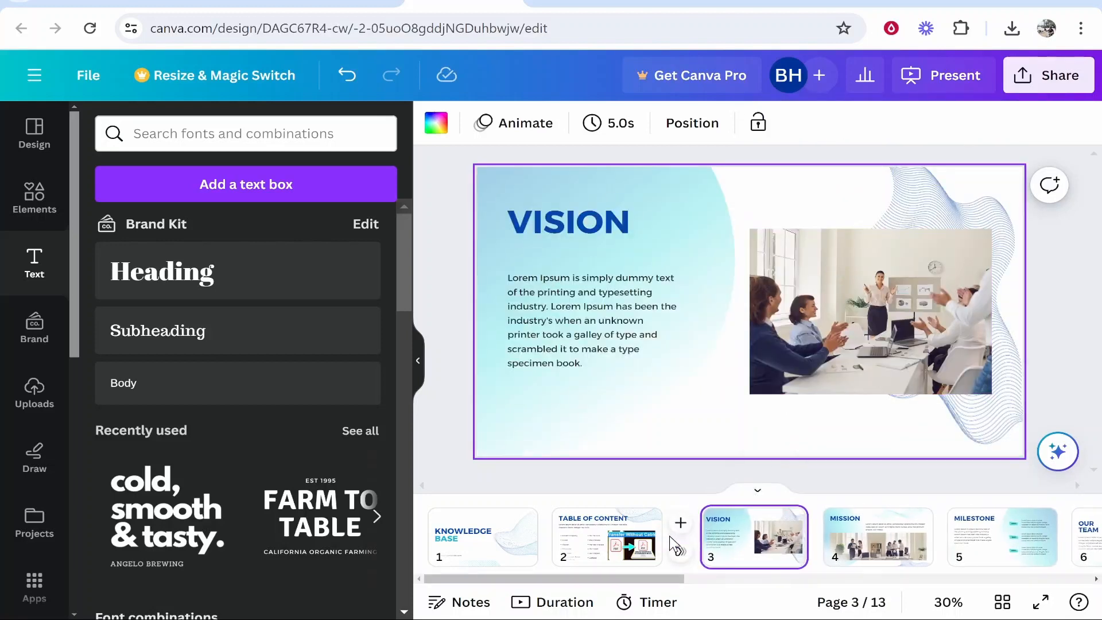
pyautogui.moveTo(544, 540)
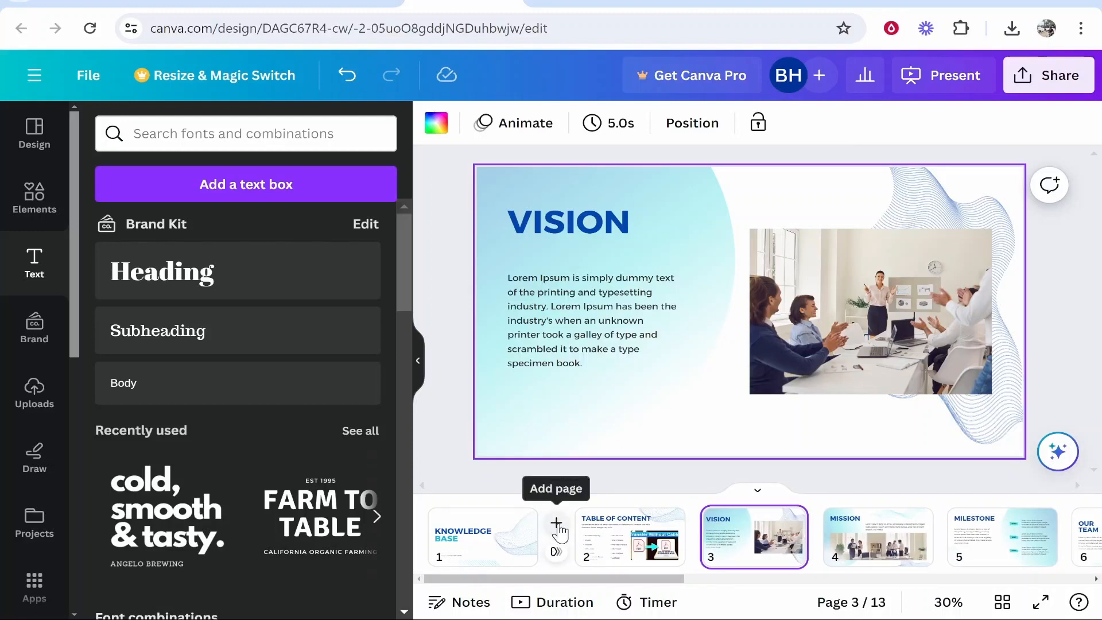
pyautogui.click(556, 552)
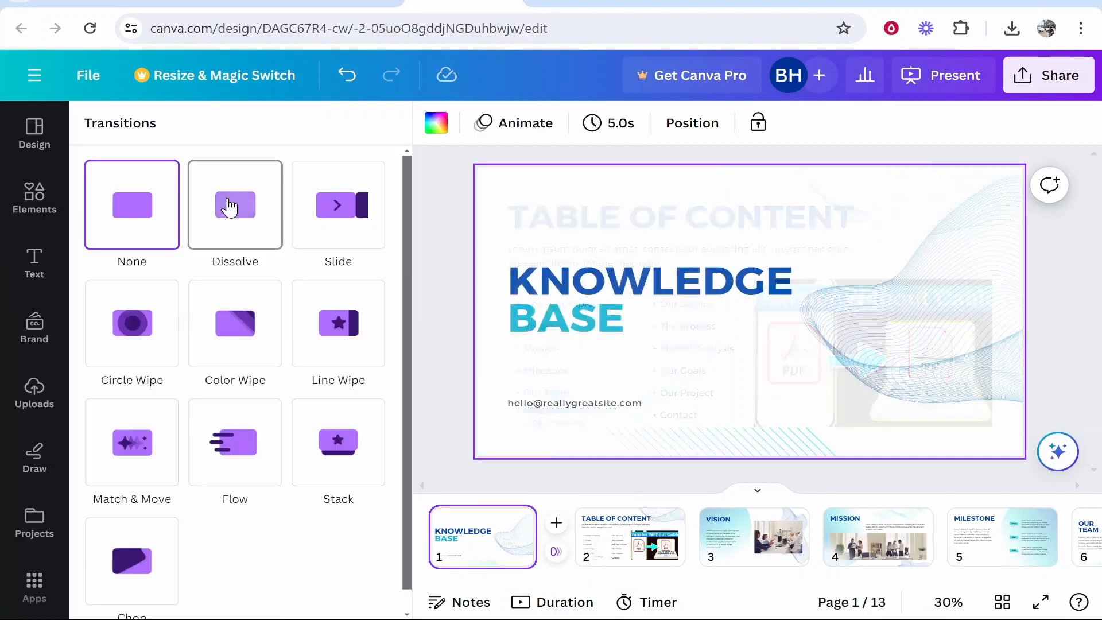
pyautogui.click(231, 207)
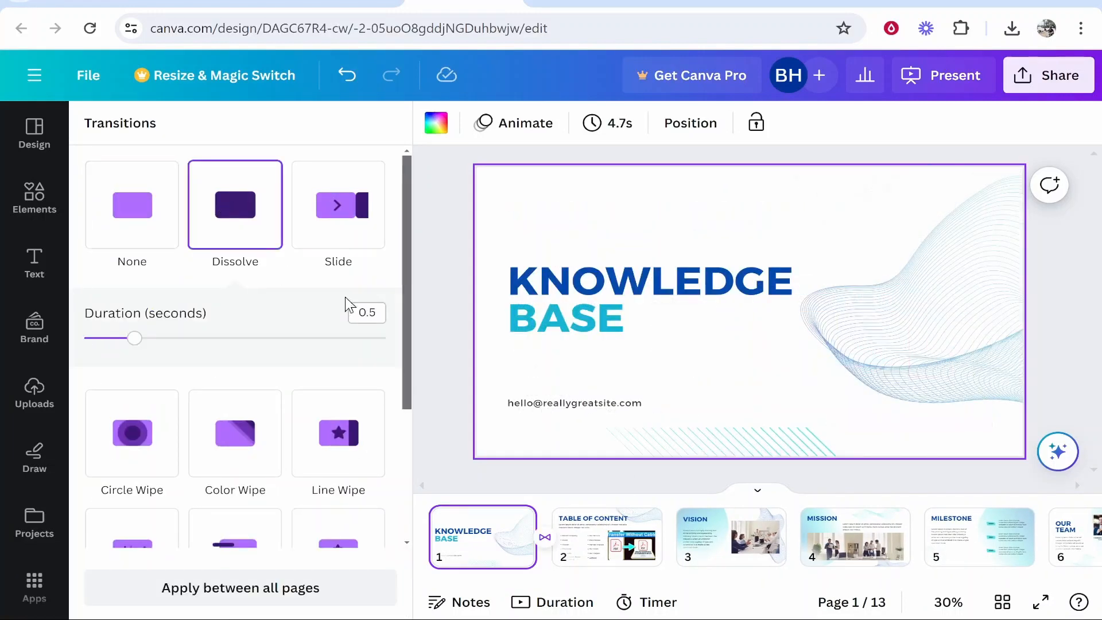
pyautogui.click(442, 259)
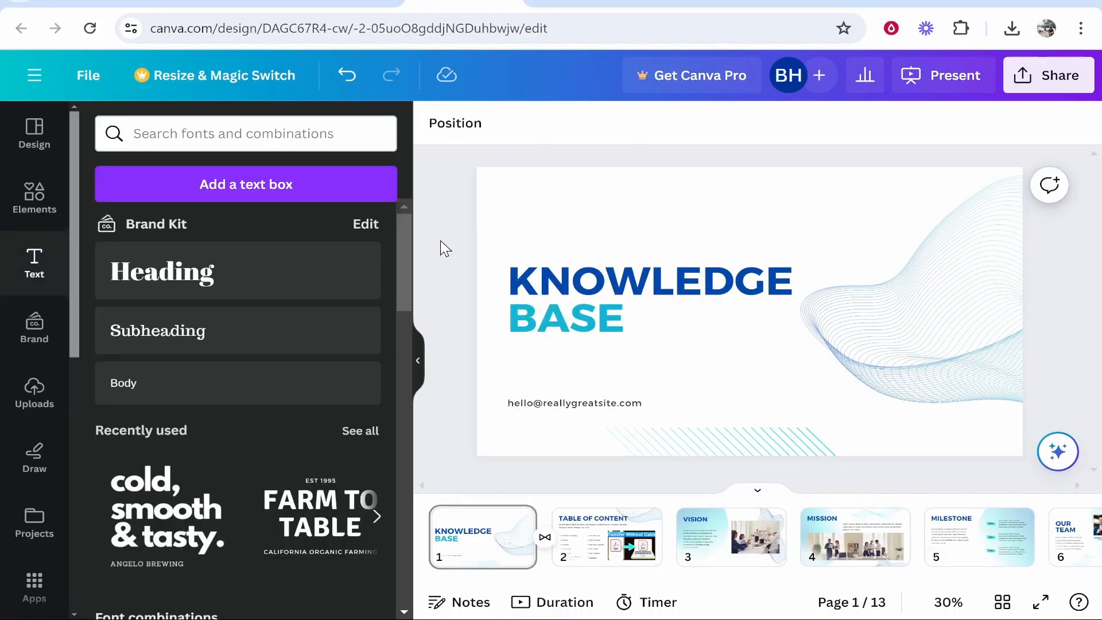
# - Review the sharing options and copy the design's collaboration link, leaving access as "Only you can access"
pyautogui.click(1009, 81)
pyautogui.scroll(-2, 917, 267)
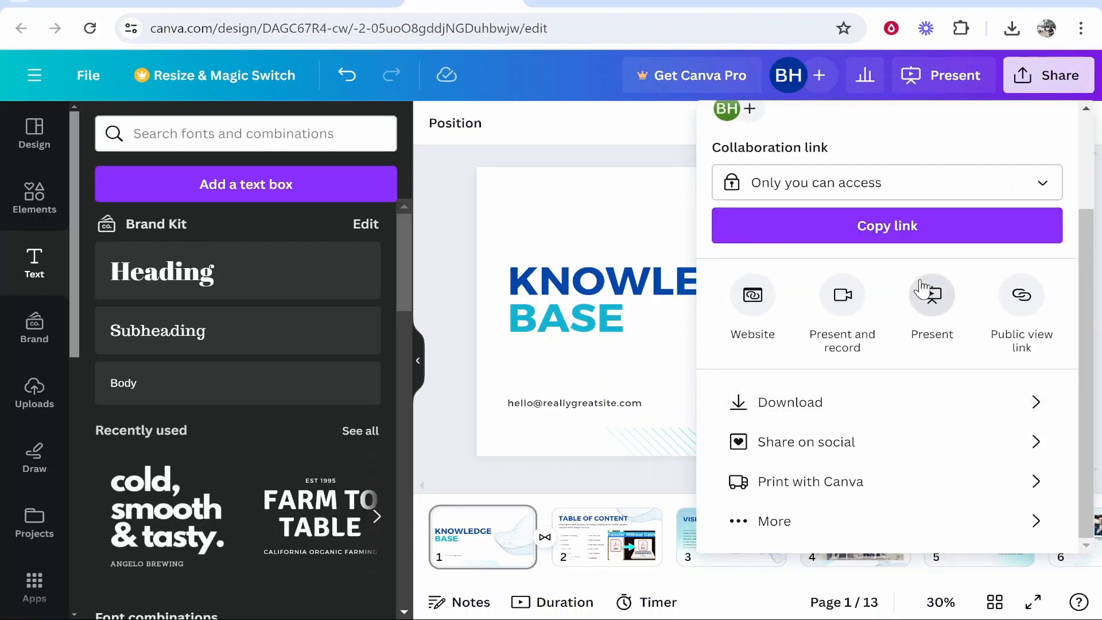
pyautogui.scroll(2, 896, 333)
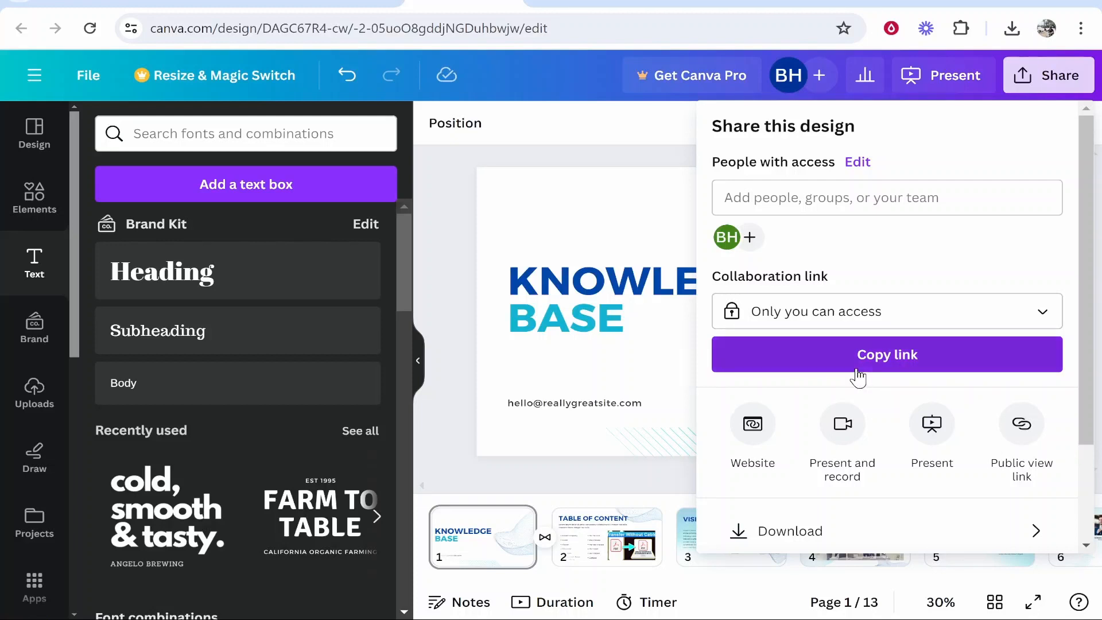
pyautogui.click(910, 362)
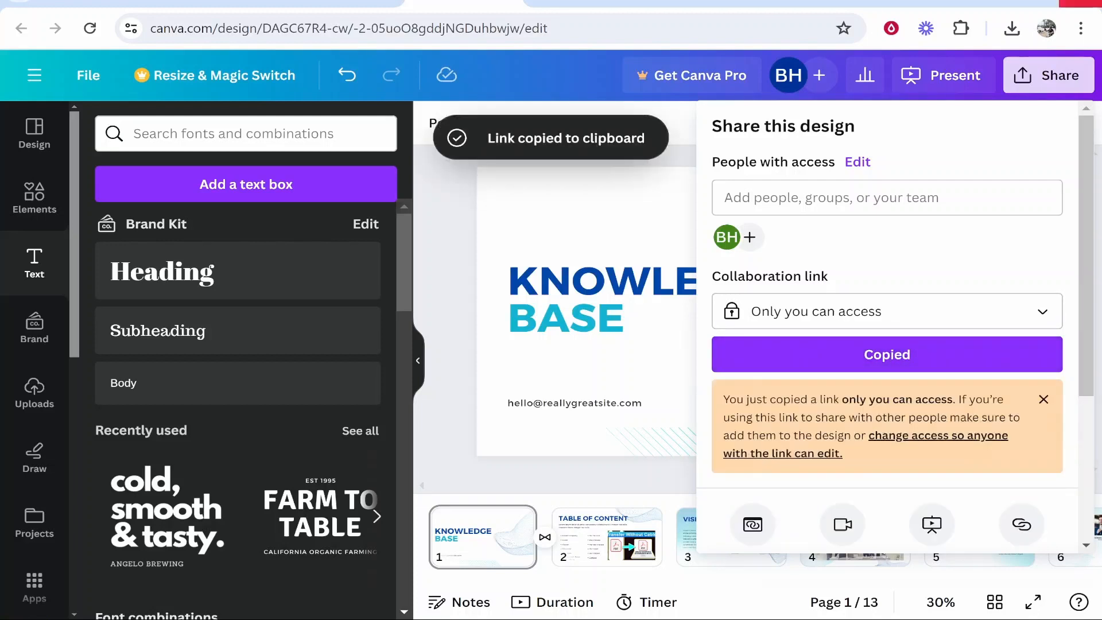
# - Open the copied collaboration link in a new browser window
pyautogui.click(1081, 28)
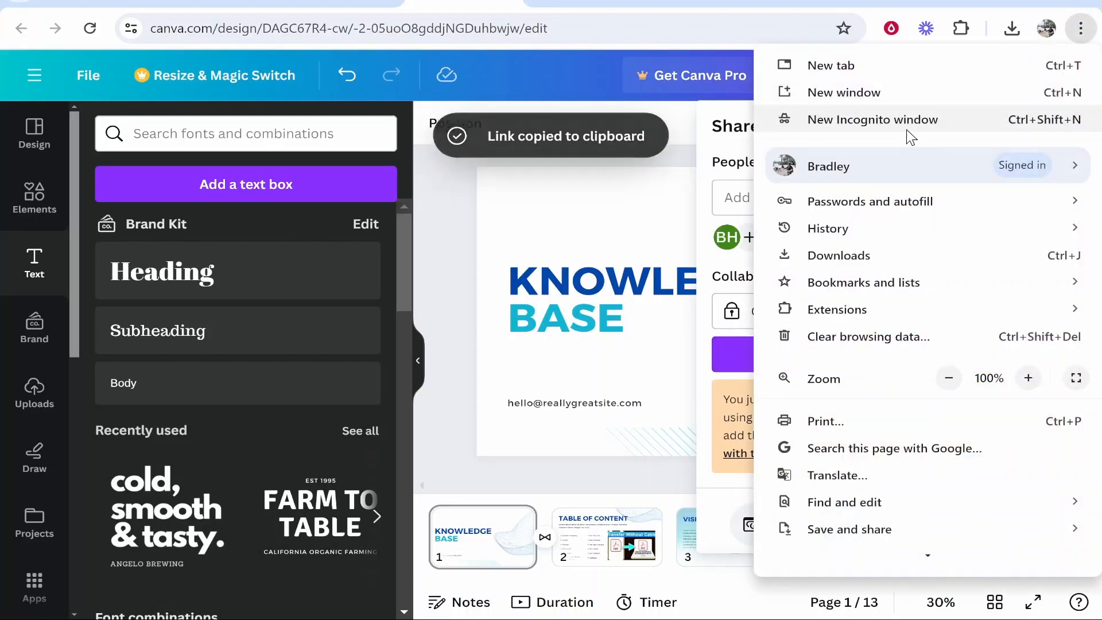
pyautogui.click(894, 123)
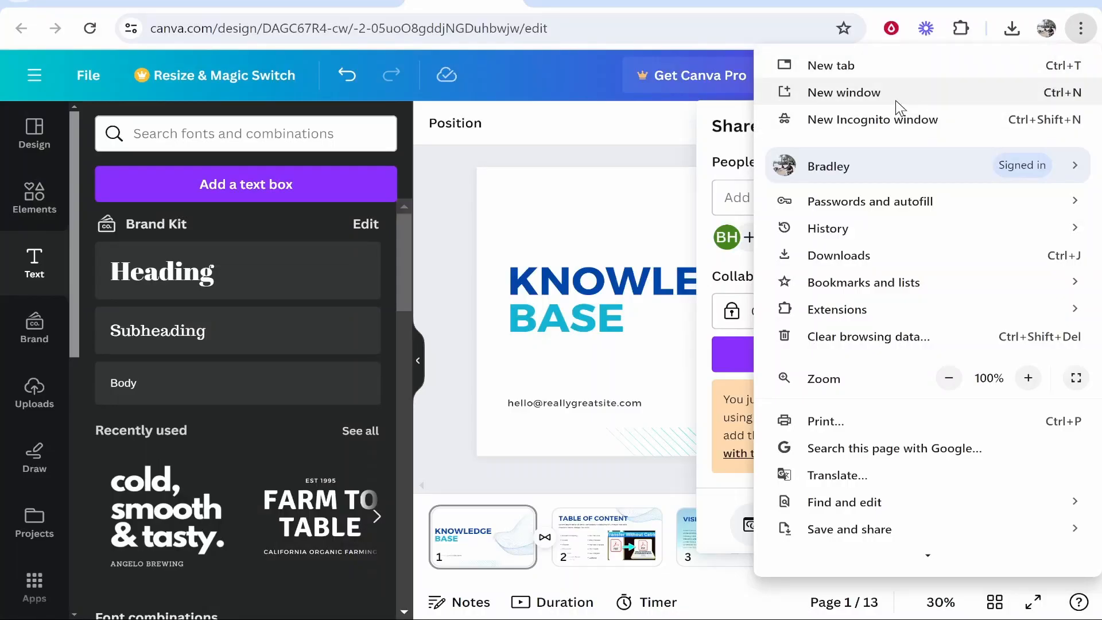
pyautogui.click(896, 101)
pyautogui.hotkey('ctrl', 'v')
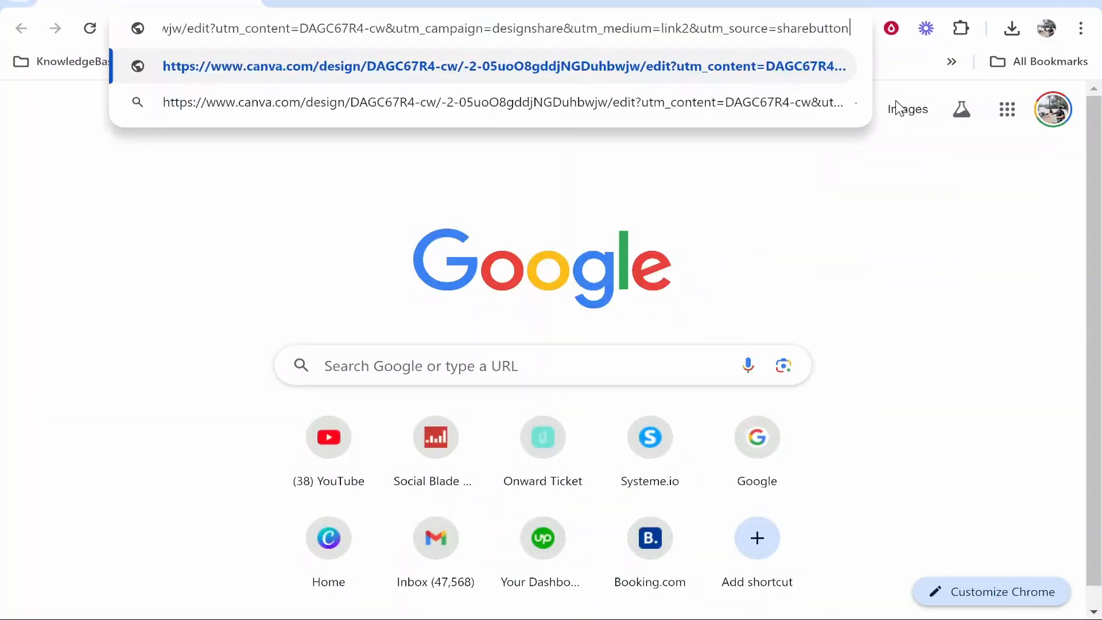
pyautogui.press('Return')
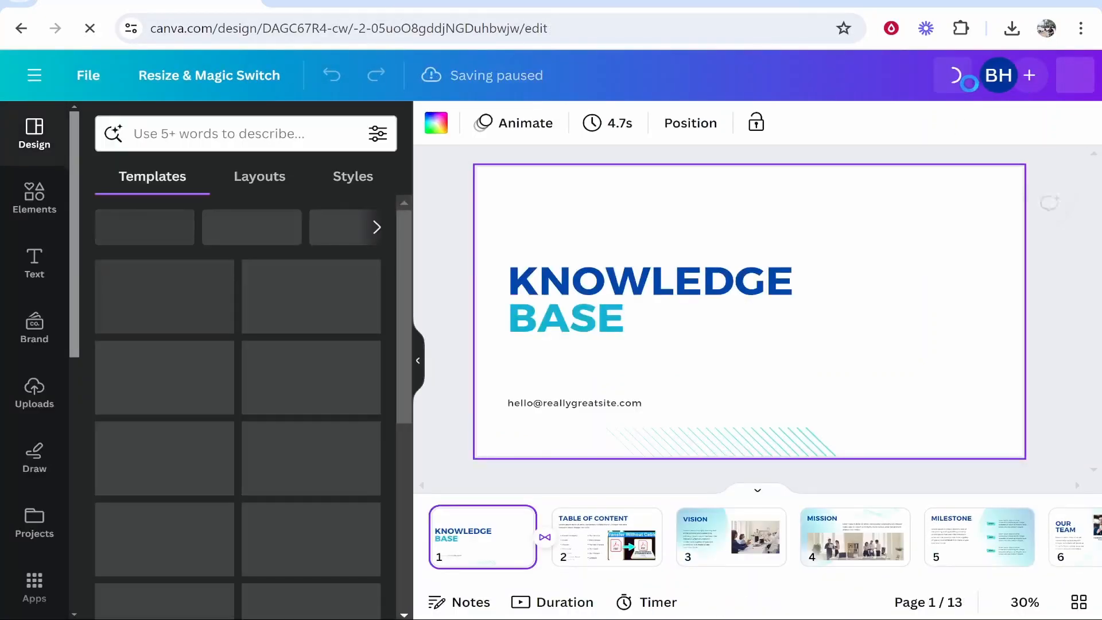
# - Open the presenting options for the design and select Presenter view as the mode
pyautogui.click(960, 83)
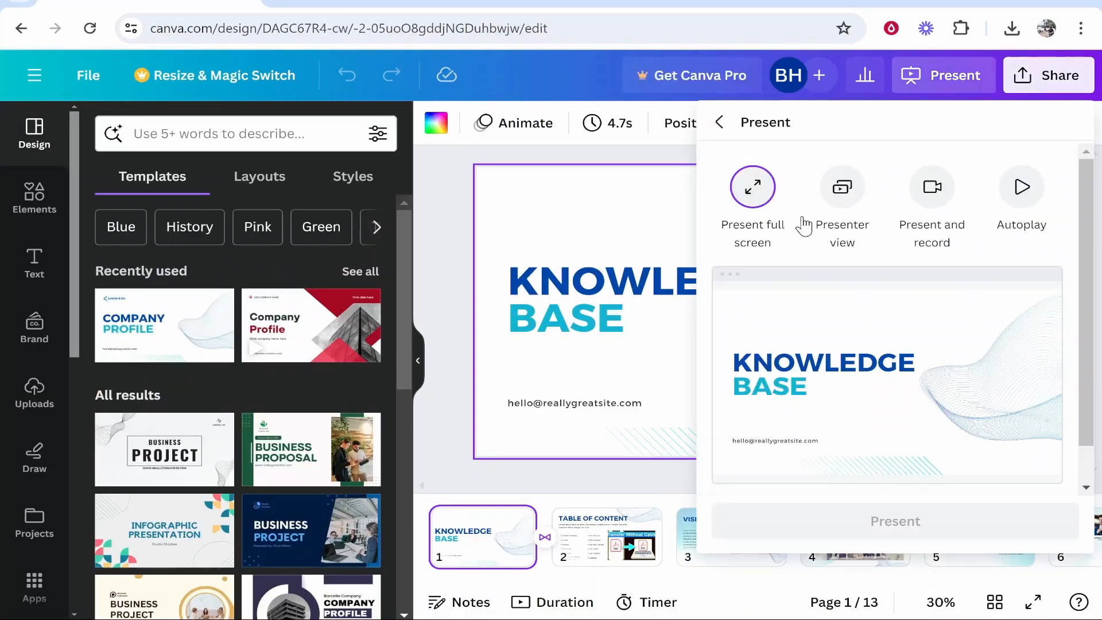
pyautogui.click(840, 198)
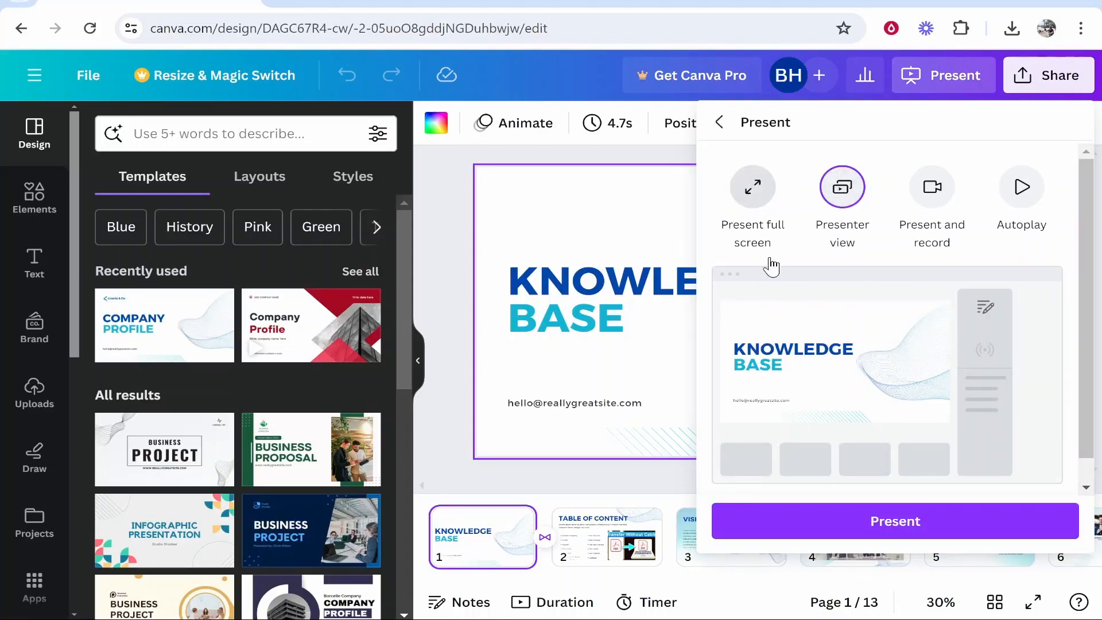